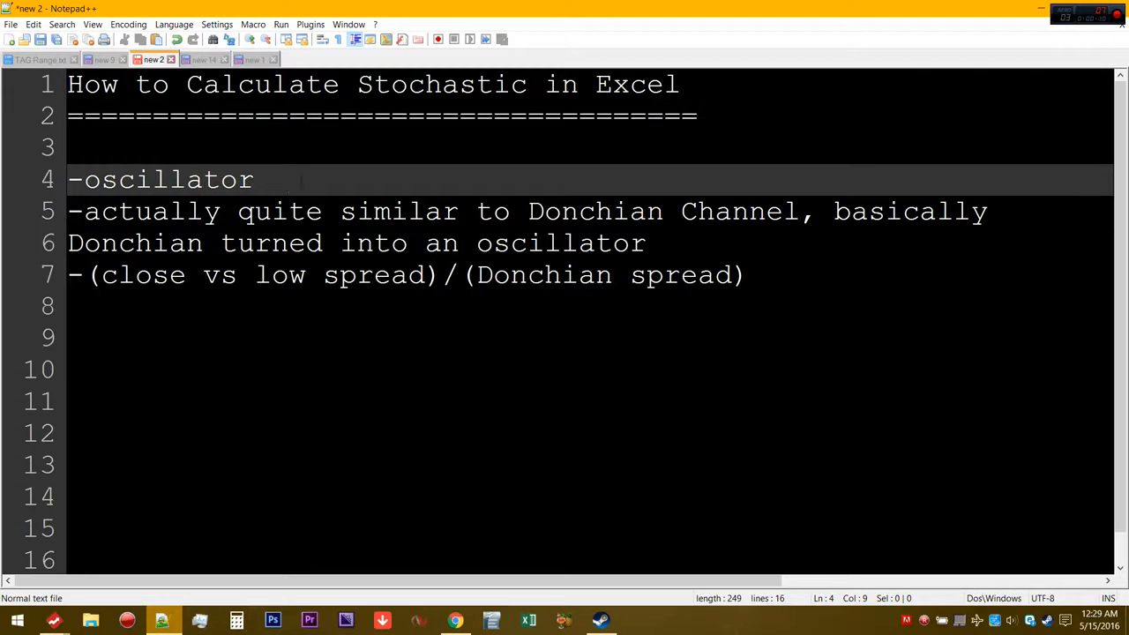
pyautogui.click(356, 212)
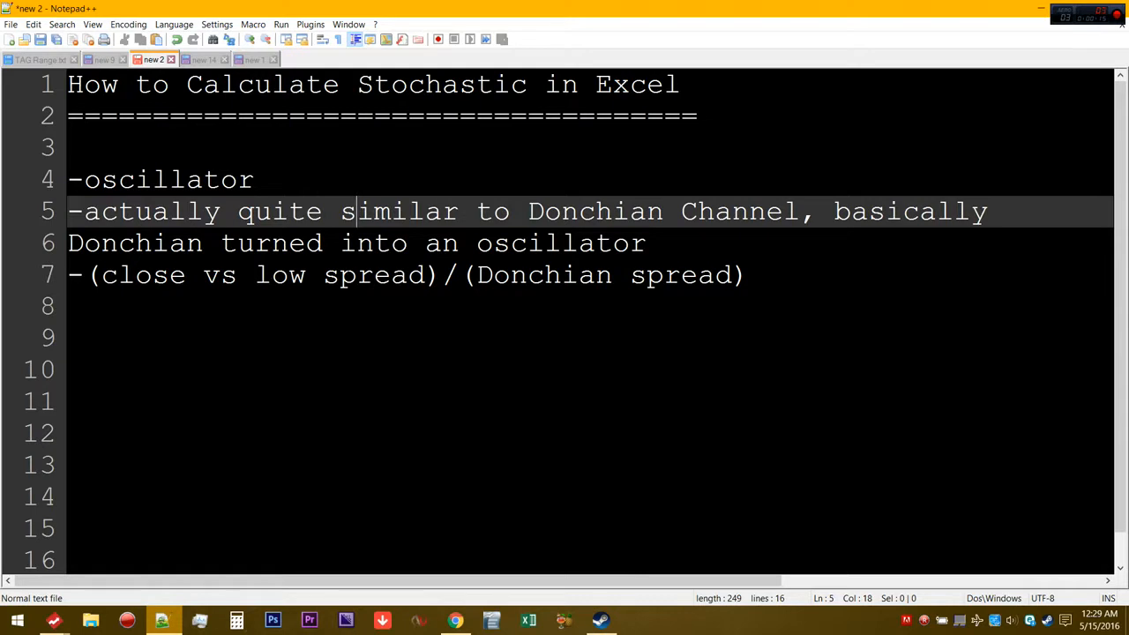
pyautogui.moveTo(529, 212); pyautogui.dragTo(800, 212)
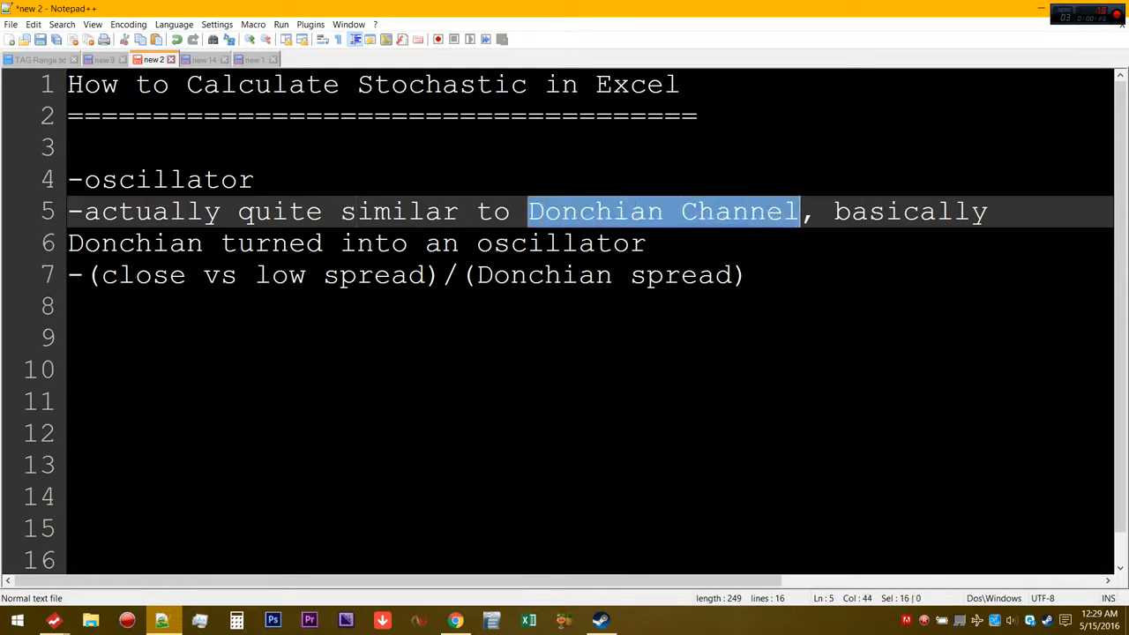
pyautogui.click(681, 243)
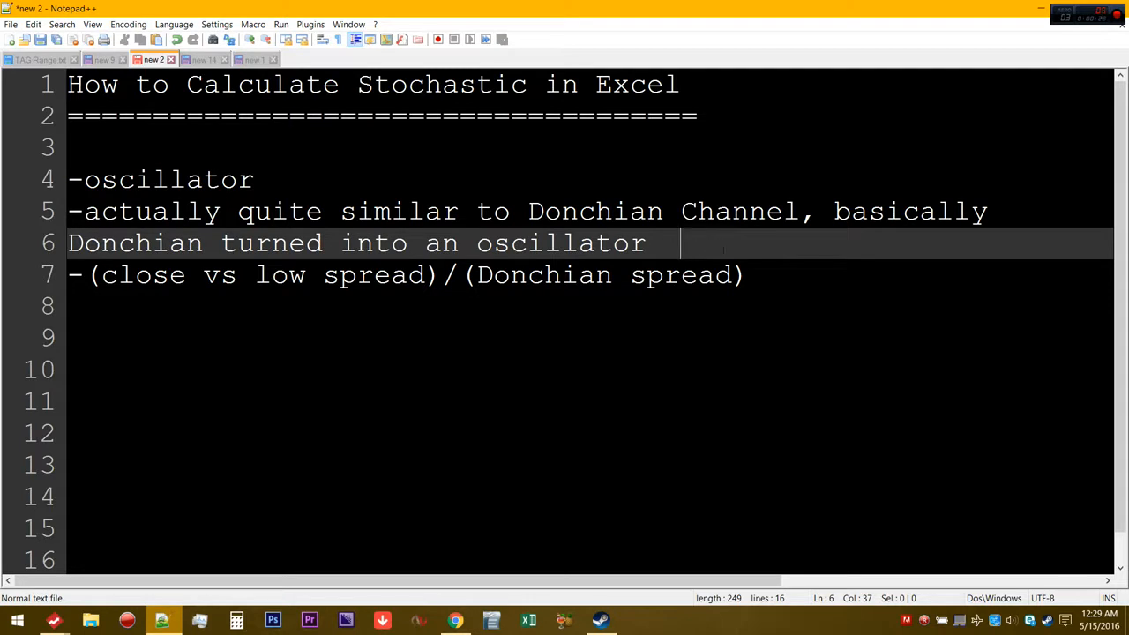
pyautogui.click(85, 277)
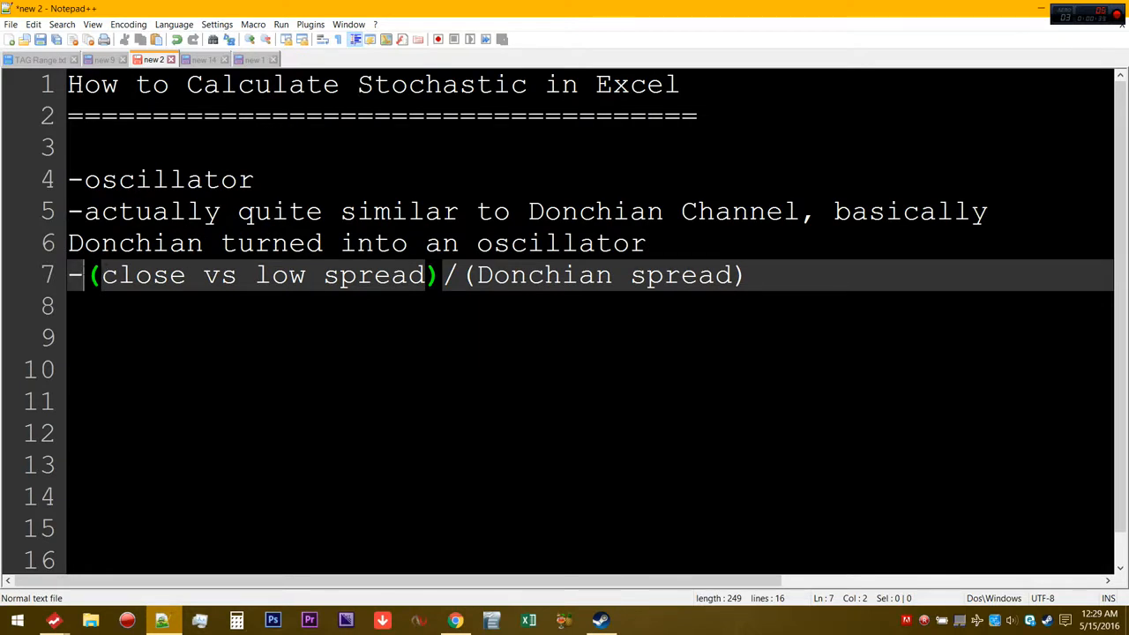
pyautogui.moveTo(86, 277); pyautogui.dragTo(391, 276)
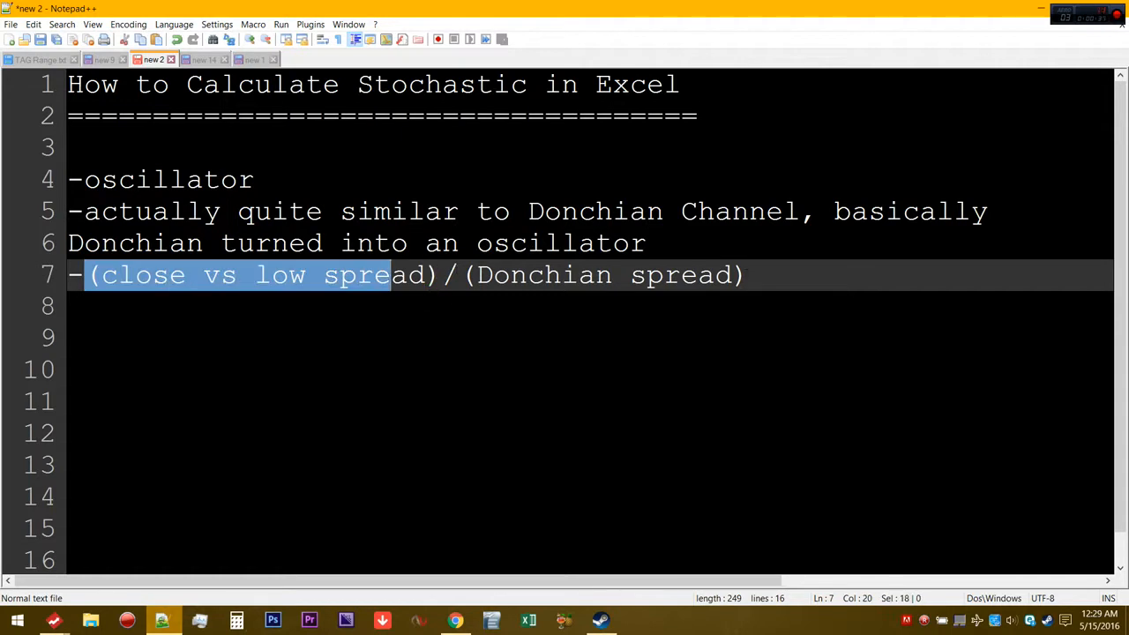
# Append *100 to the end of the stochastic formula on line 7 of the notes
pyautogui.click(761, 284)
pyautogui.write('*100')
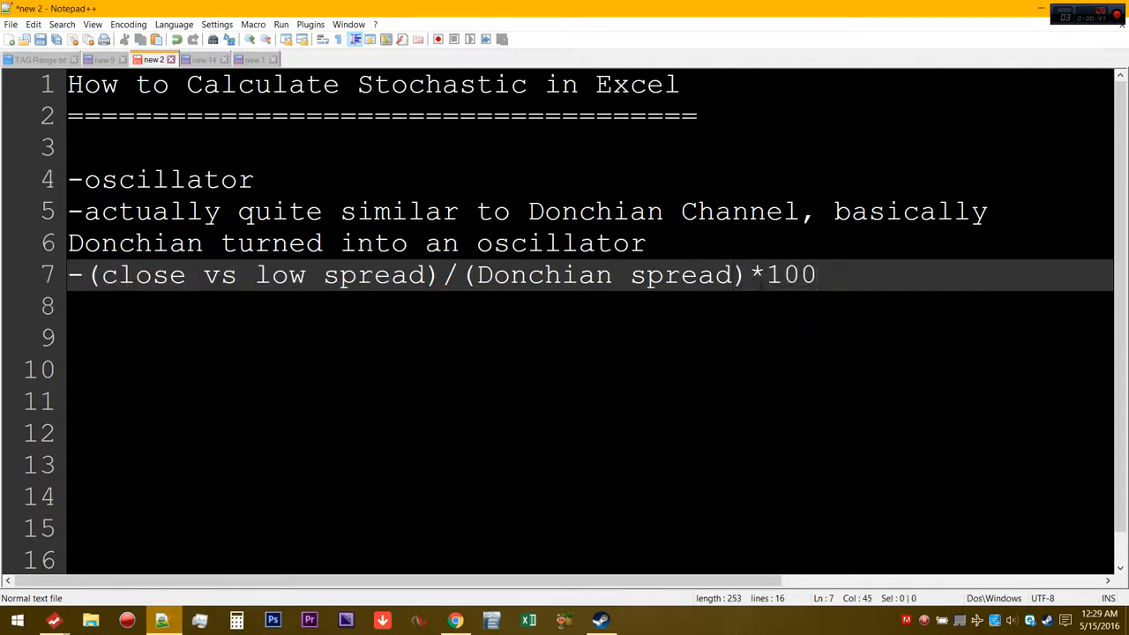
pyautogui.click(136, 370)
# Examine the low spread and Donchian spread terms in the stochastic formula on line 7
pyautogui.click(152, 276)
pyautogui.moveTo(256, 276); pyautogui.dragTo(427, 276)
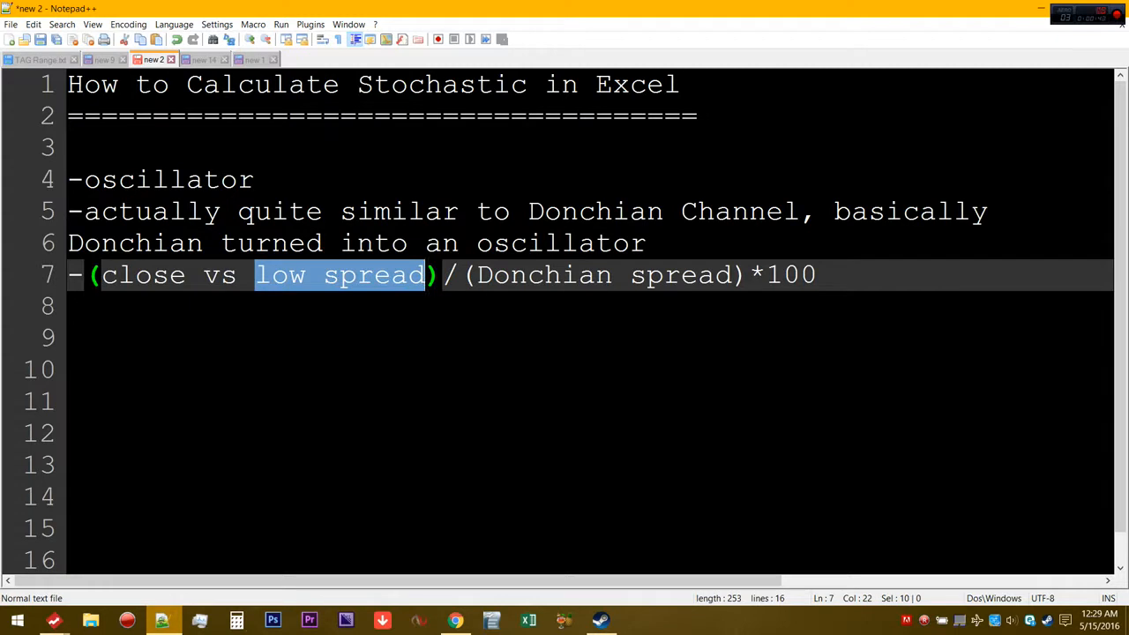
pyautogui.click(613, 276)
pyautogui.moveTo(510, 276); pyautogui.dragTo(681, 276)
pyautogui.click(694, 276)
pyautogui.click(527, 276)
pyautogui.moveTo(527, 276); pyautogui.dragTo(648, 276)
pyautogui.click(697, 276)
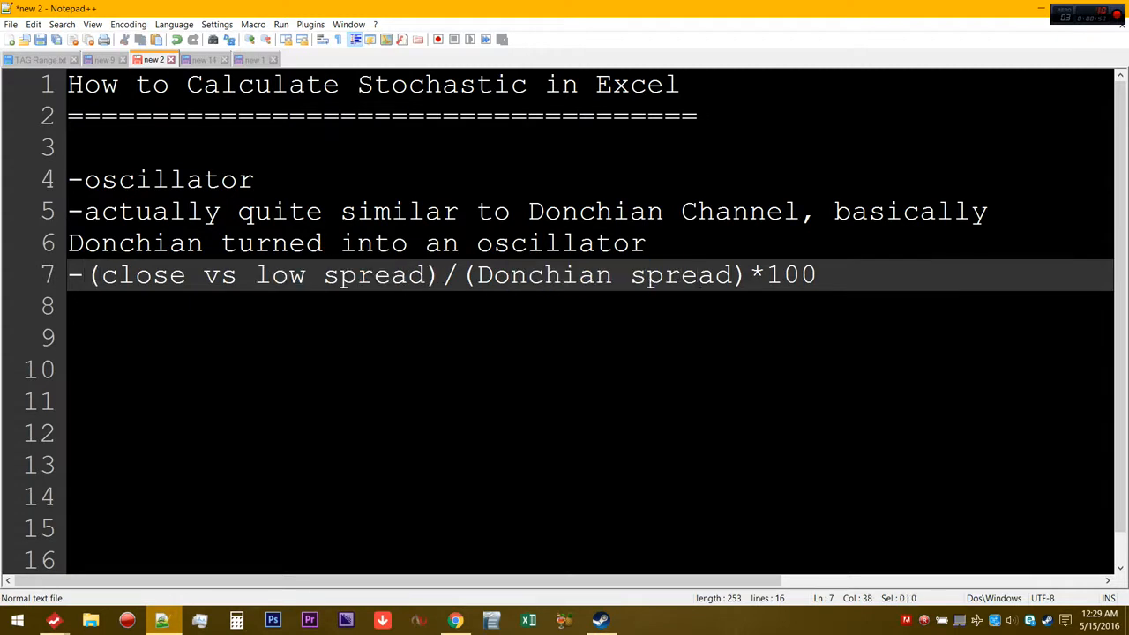
pyautogui.press('End')
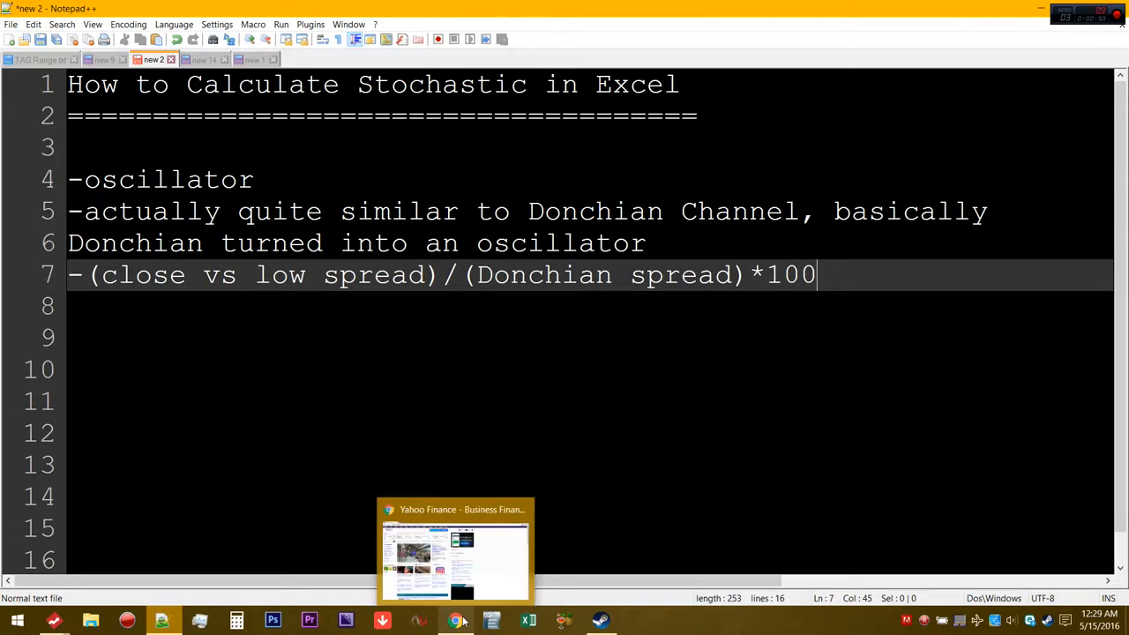
# Switch to FreeStockCharts and shorten the SPY chart's visible date range to start around mid-October 2015
pyautogui.moveTo(56, 620)
pyautogui.click(345, 553)
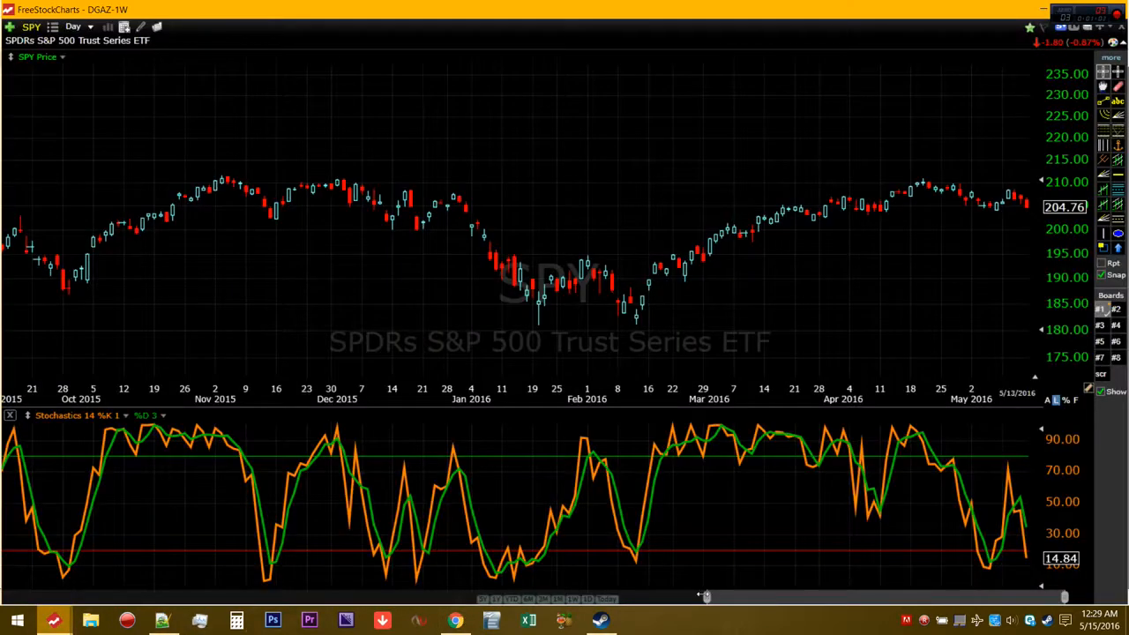
pyautogui.moveTo(606, 596); pyautogui.dragTo(757, 578)
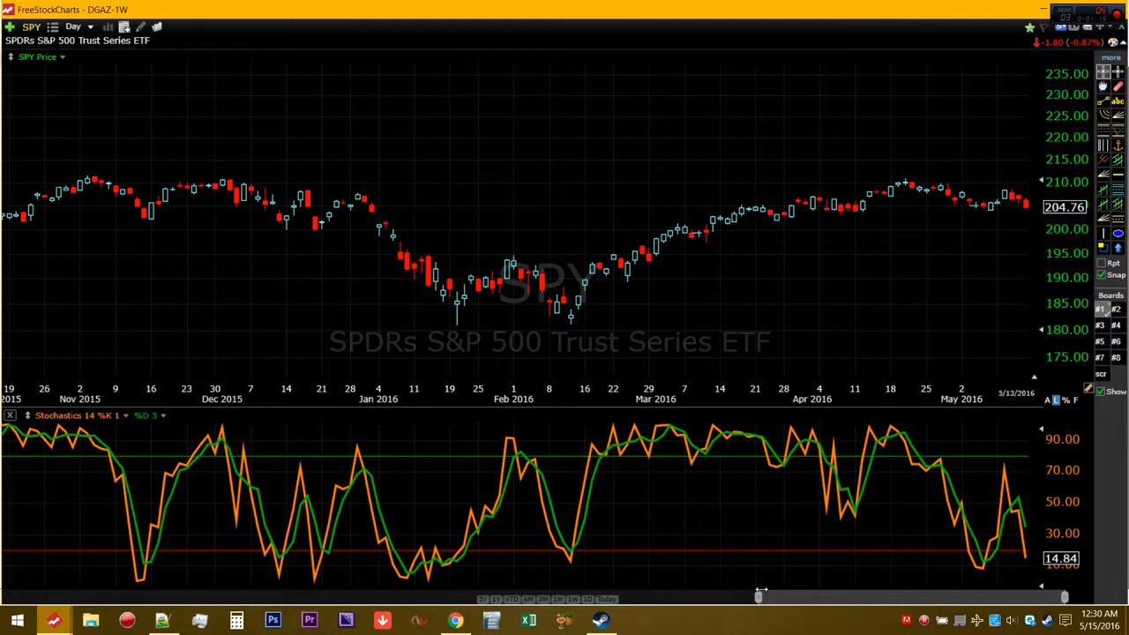
# Review the settings of the Stochastics 14 %K 1 plot and open the options of the %D 3 plot
pyautogui.rightClick(118, 419)
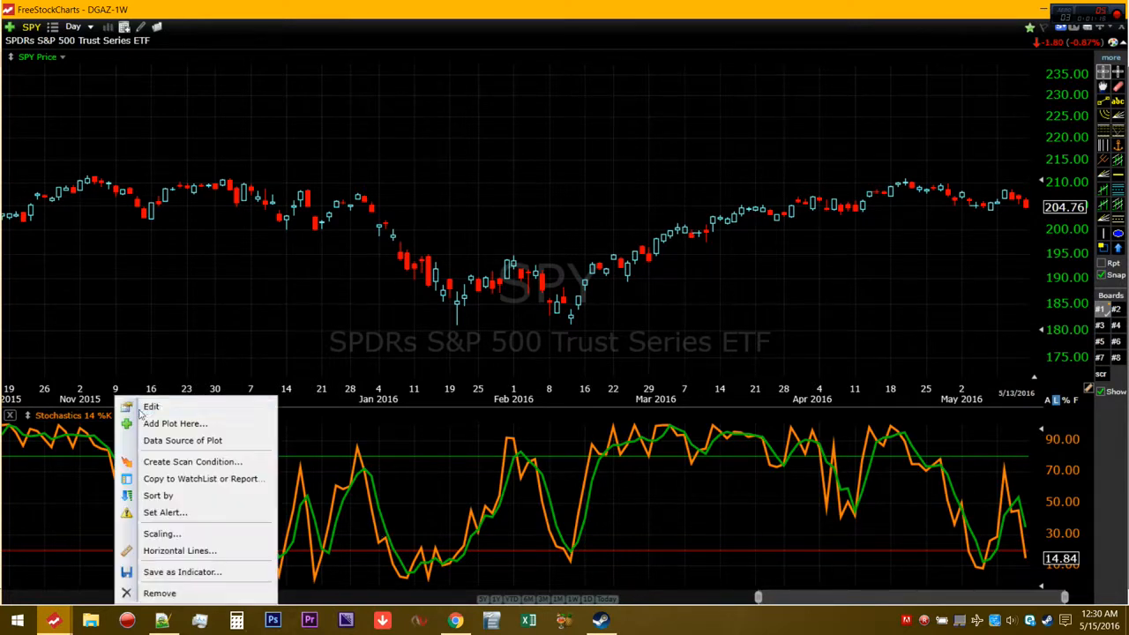
pyautogui.click(152, 407)
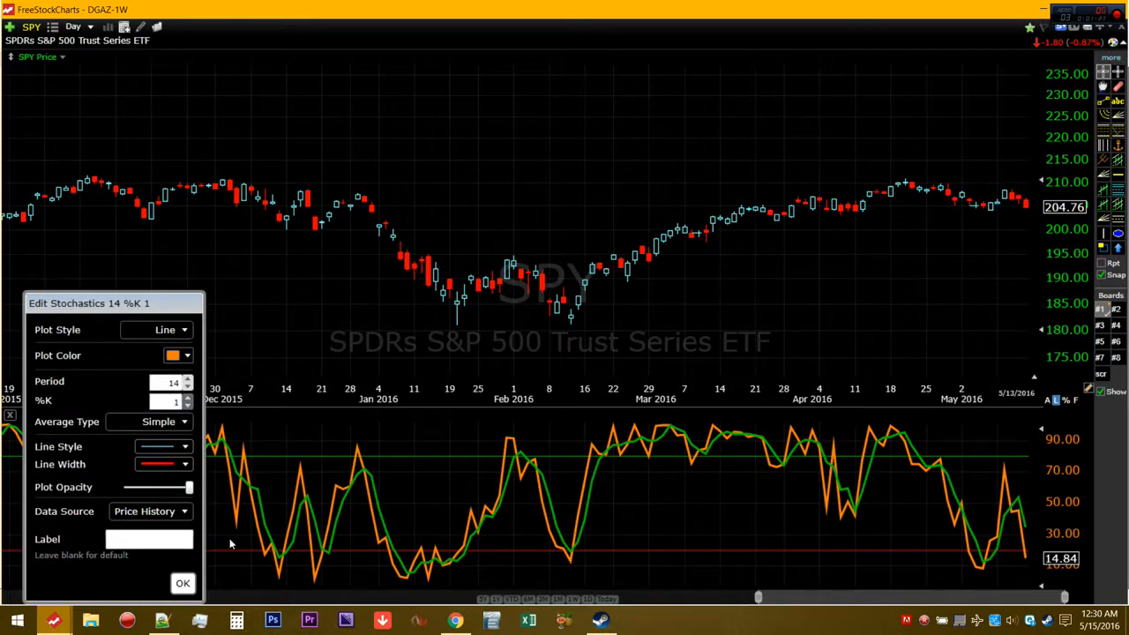
pyautogui.click(182, 583)
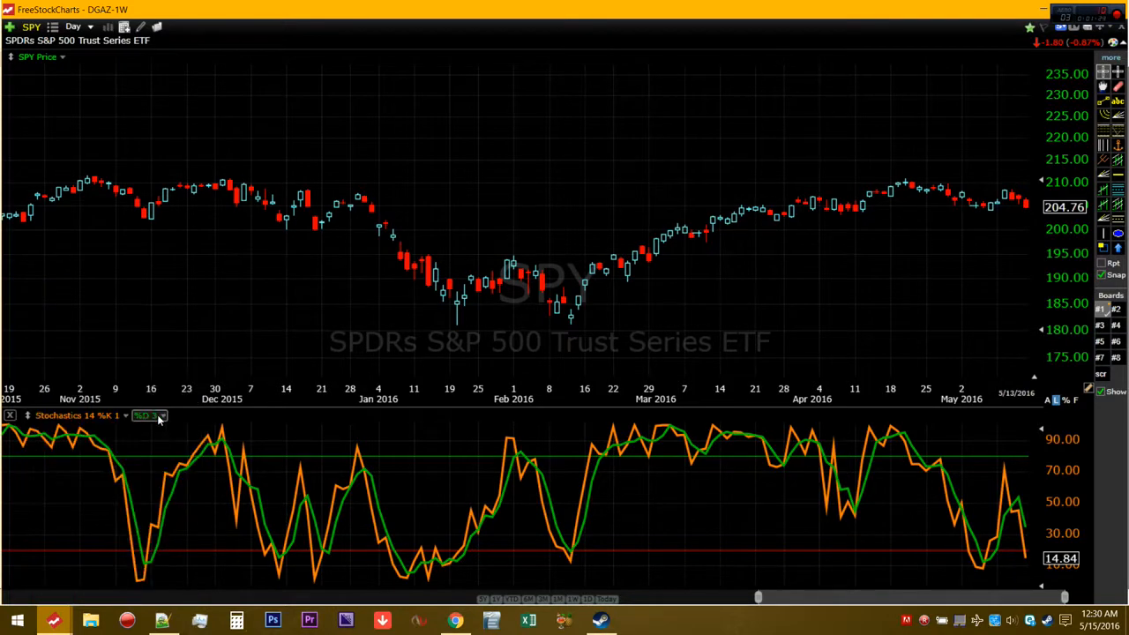
pyautogui.rightClick(160, 414)
pyautogui.click(130, 432)
# Switch to Chrome and look up the spy quote on Yahoo Finance
pyautogui.click(455, 620)
pyautogui.write('spy')
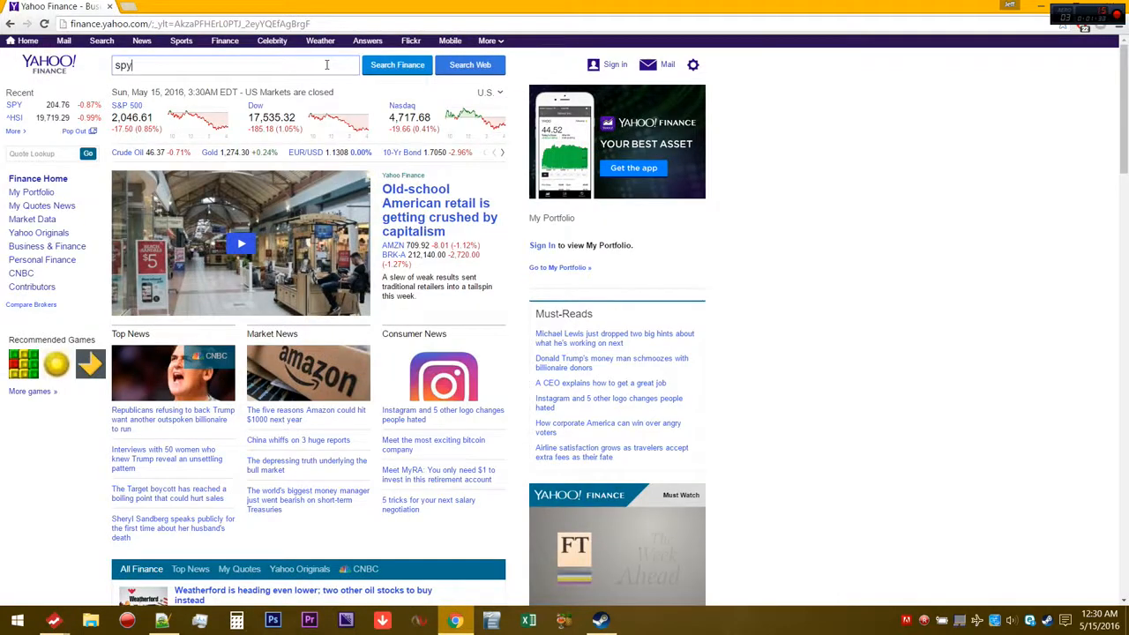
pyautogui.click(391, 69)
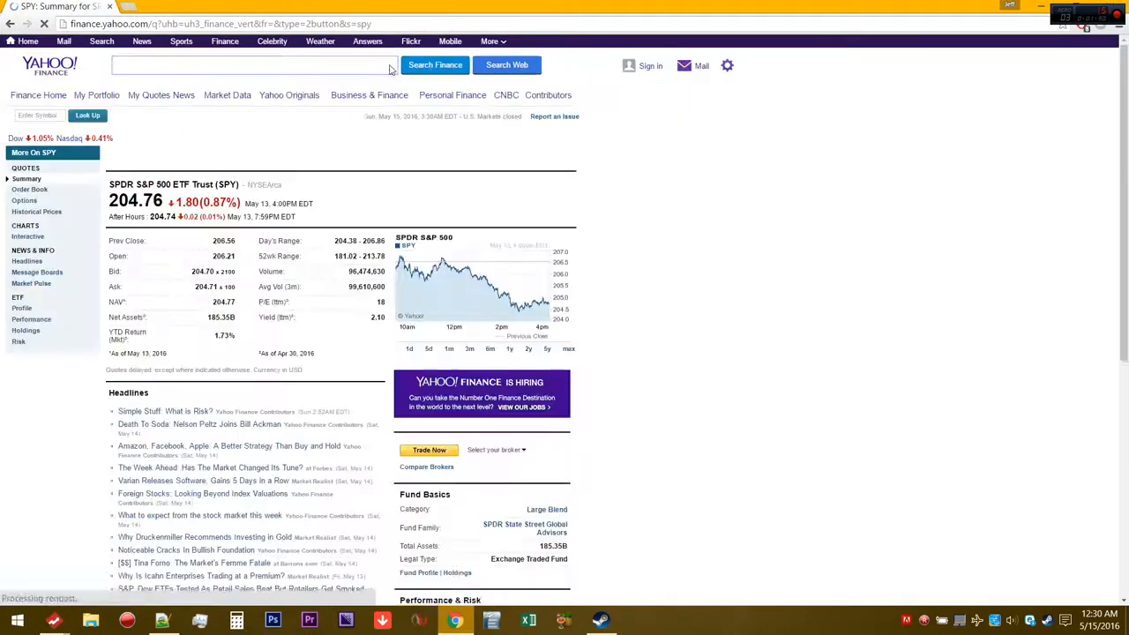
# Download SPY's historical prices as a spreadsheet and open the downloaded table (2).csv in Excel
pyautogui.click(39, 215)
pyautogui.scroll(-15, 327, 262)
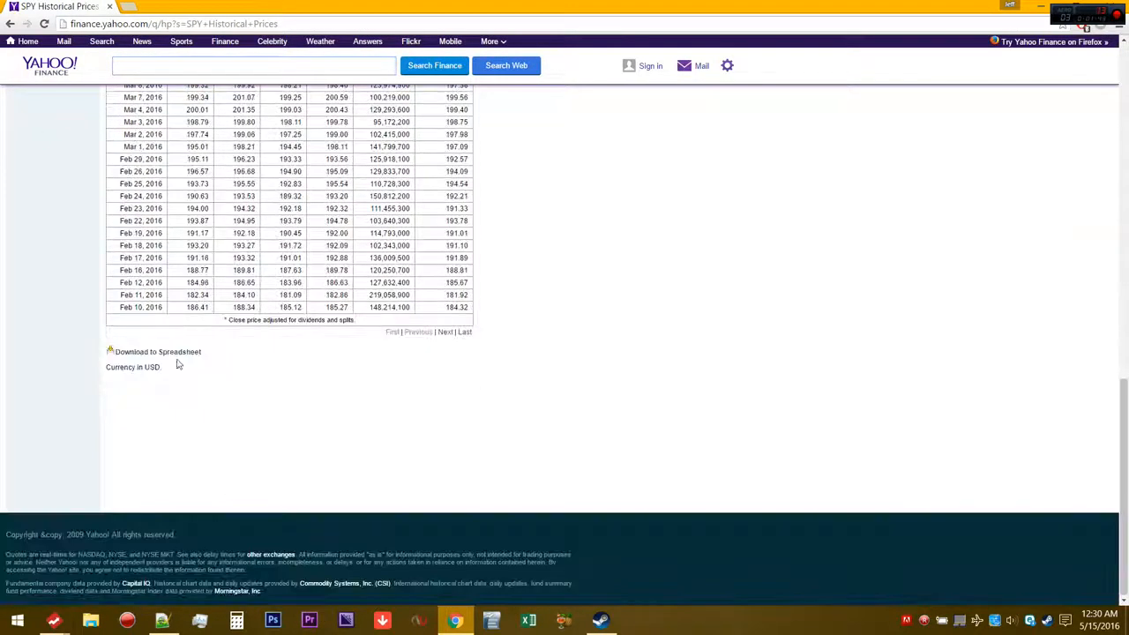
pyautogui.click(180, 352)
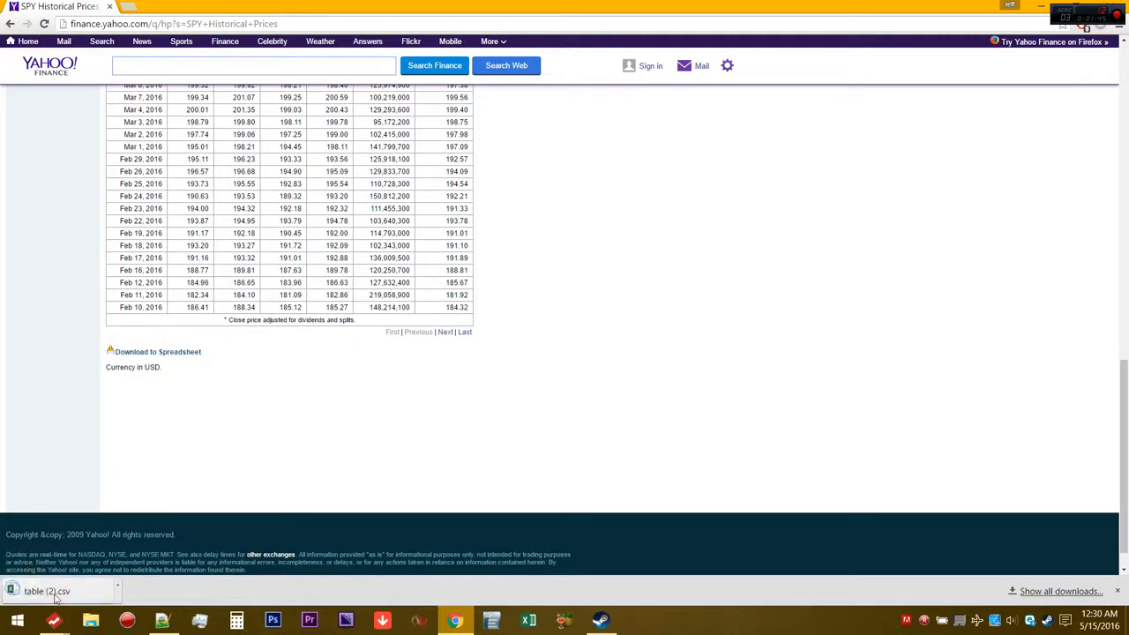
pyautogui.click(54, 599)
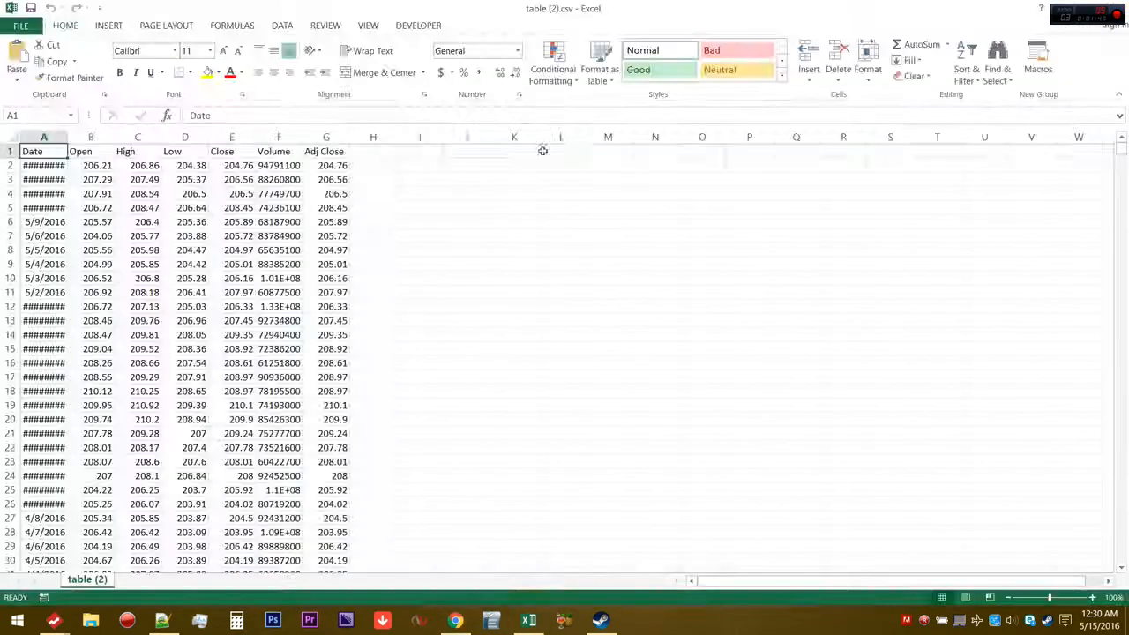
# Autofit the Date column's width and clear the Volume and Adj Close columns
pyautogui.click(508, 177)
pyautogui.doubleClick(68, 137)
pyautogui.click(564, 238)
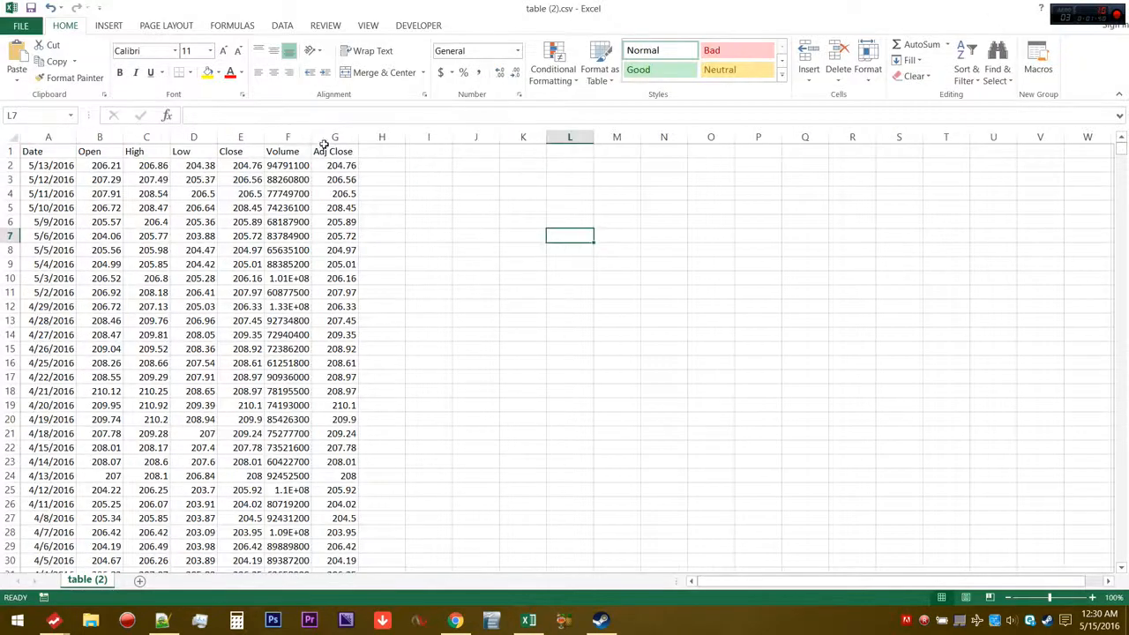
pyautogui.moveTo(287, 137); pyautogui.dragTo(567, 181)
pyautogui.press('Delete')
pyautogui.click(606, 226)
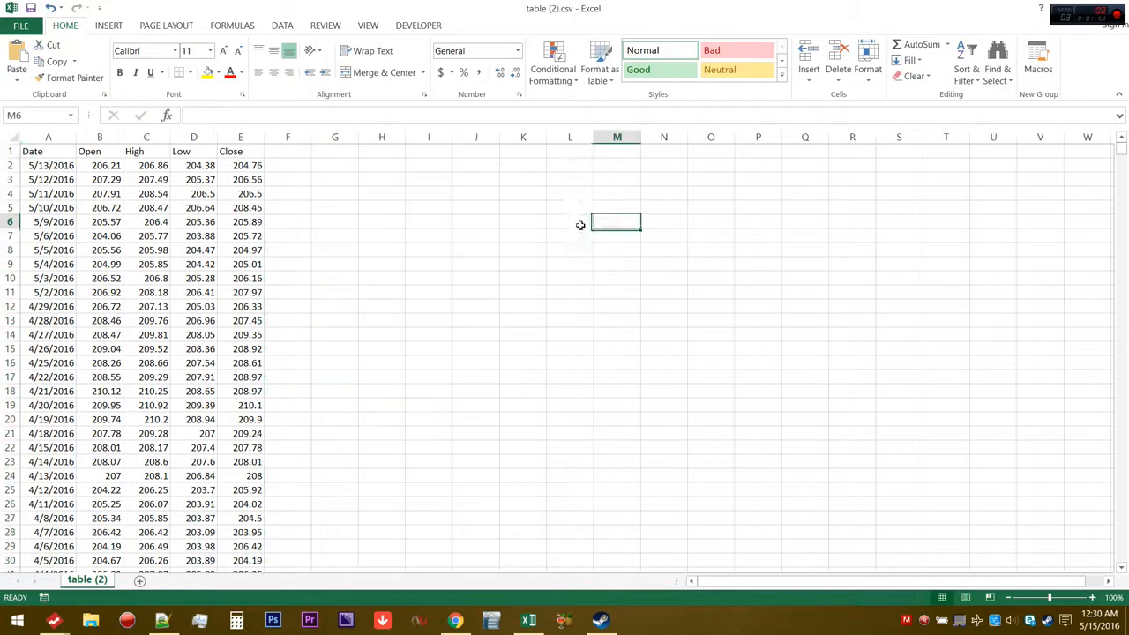
# Sort the price data in columns A to E by date from oldest to newest
pyautogui.moveTo(69, 137); pyautogui.dragTo(239, 137)
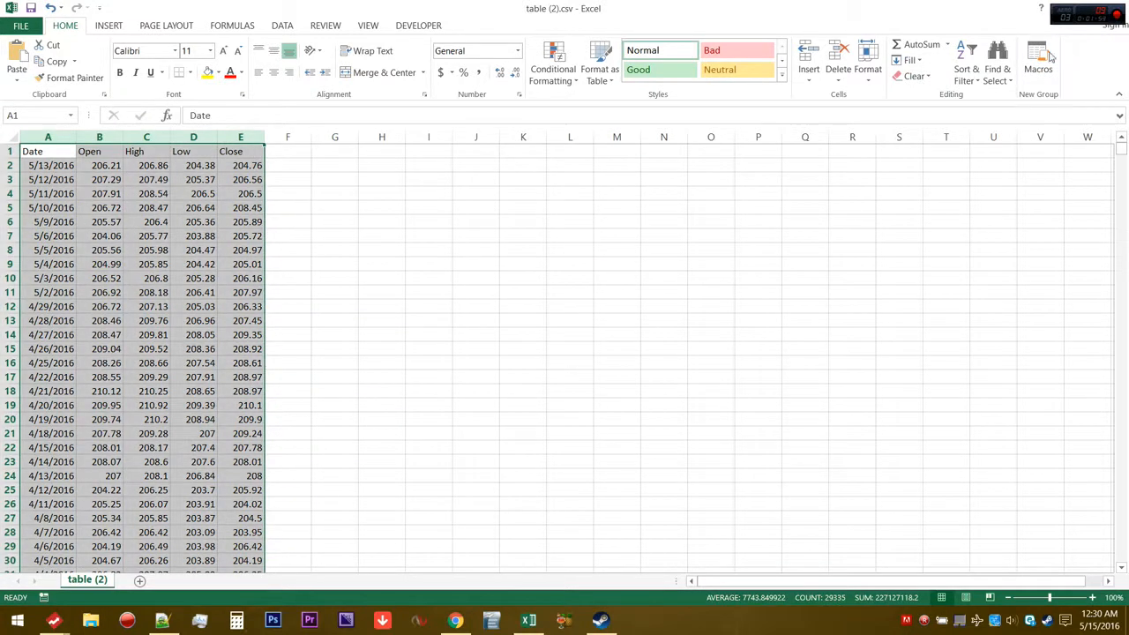
pyautogui.click(967, 74)
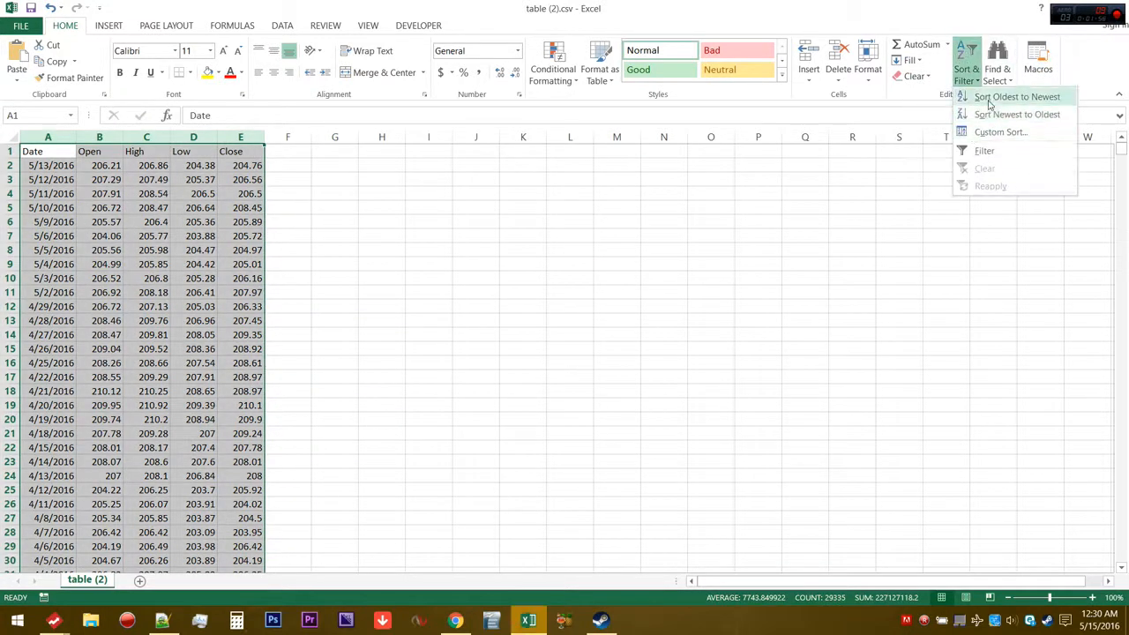
pyautogui.click(990, 105)
pyautogui.click(746, 167)
# Apply the Good cell style to the Close column
pyautogui.click(239, 137)
pyautogui.click(637, 69)
pyautogui.click(631, 267)
pyautogui.click(305, 178)
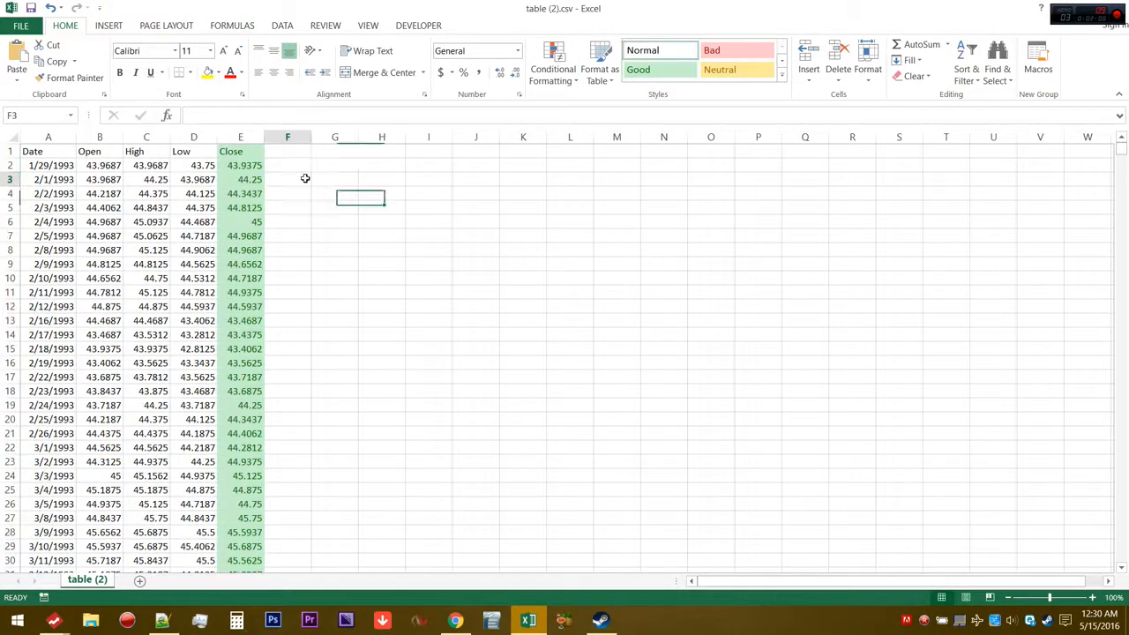
# Enter the headers High 14 in F1 and Low 14 in G1
pyautogui.click(291, 152)
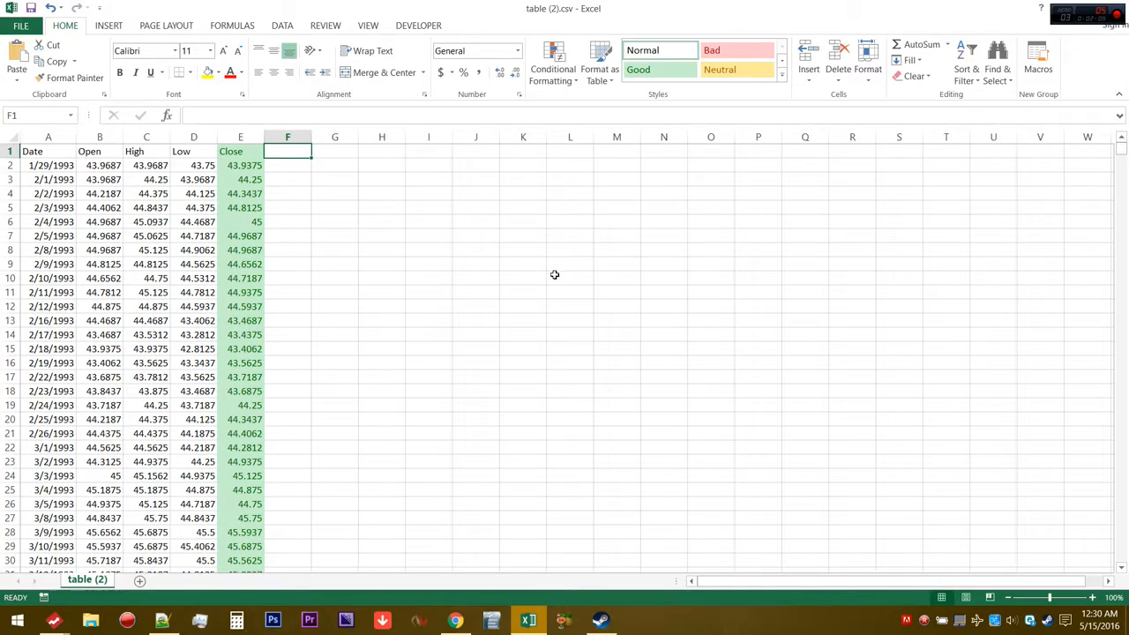
pyautogui.write('High 14')
pyautogui.press('Tab')
pyautogui.write('Low 14')
pyautogui.press('Return')
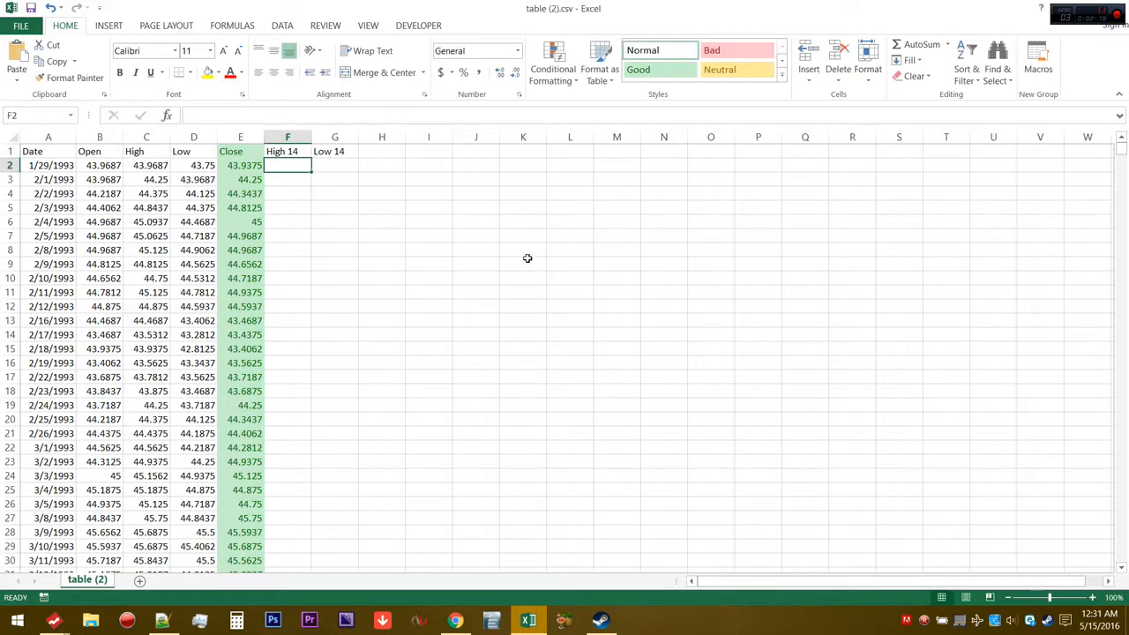
# Enter =MAX(C2:C15) in F15 to calculate the first 14-day high
pyautogui.click(15, 350)
pyautogui.click(291, 350)
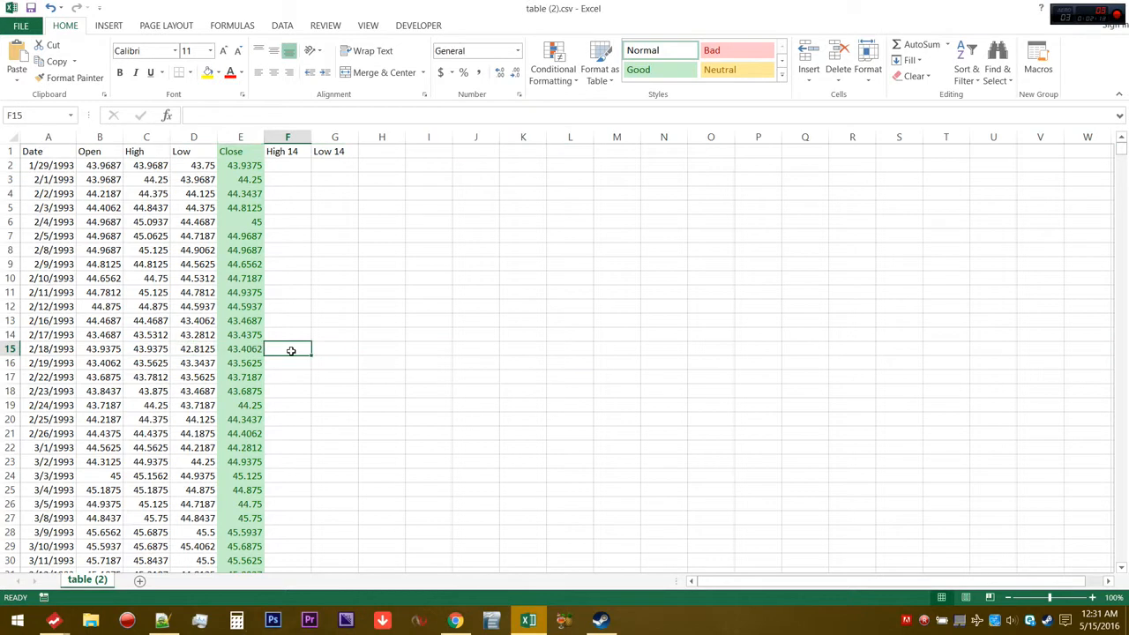
pyautogui.write('=')
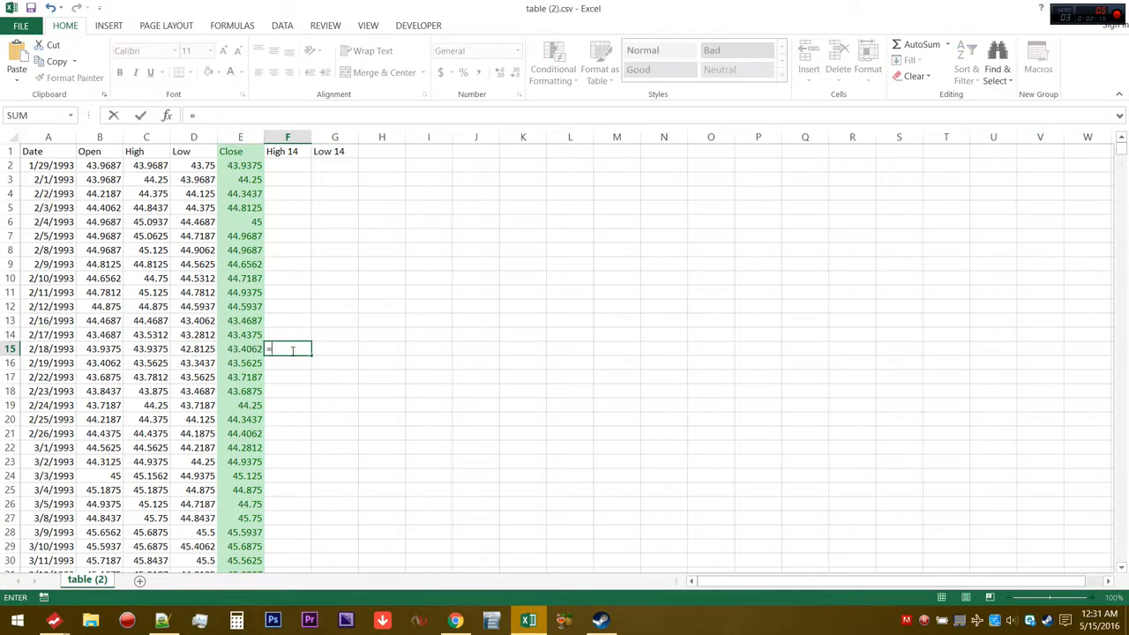
pyautogui.write('max')
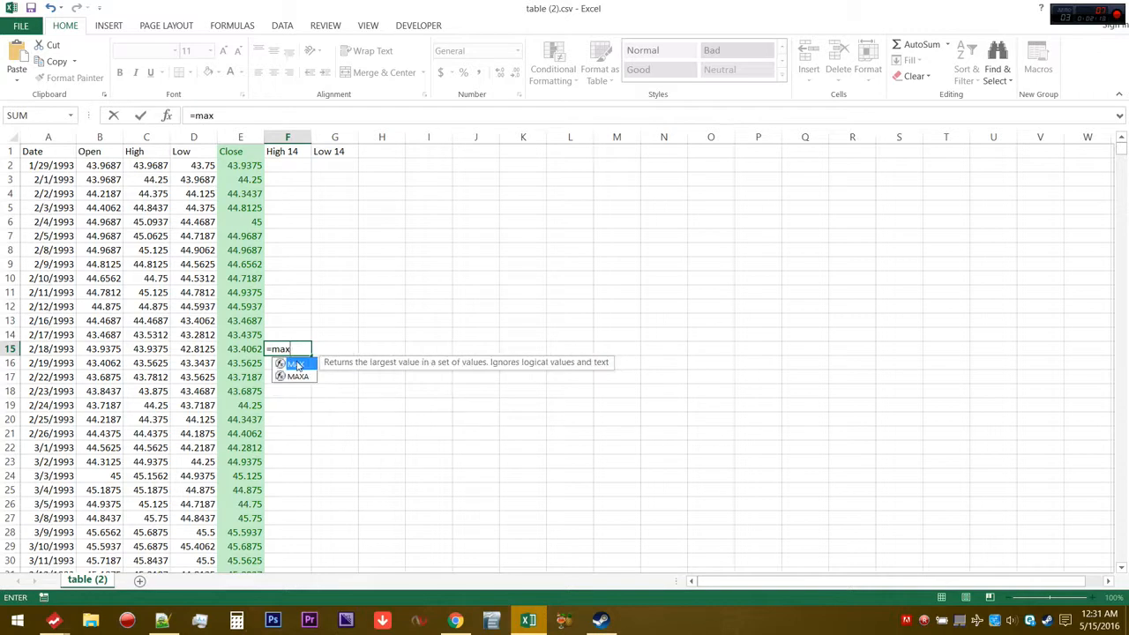
pyautogui.doubleClick(293, 364)
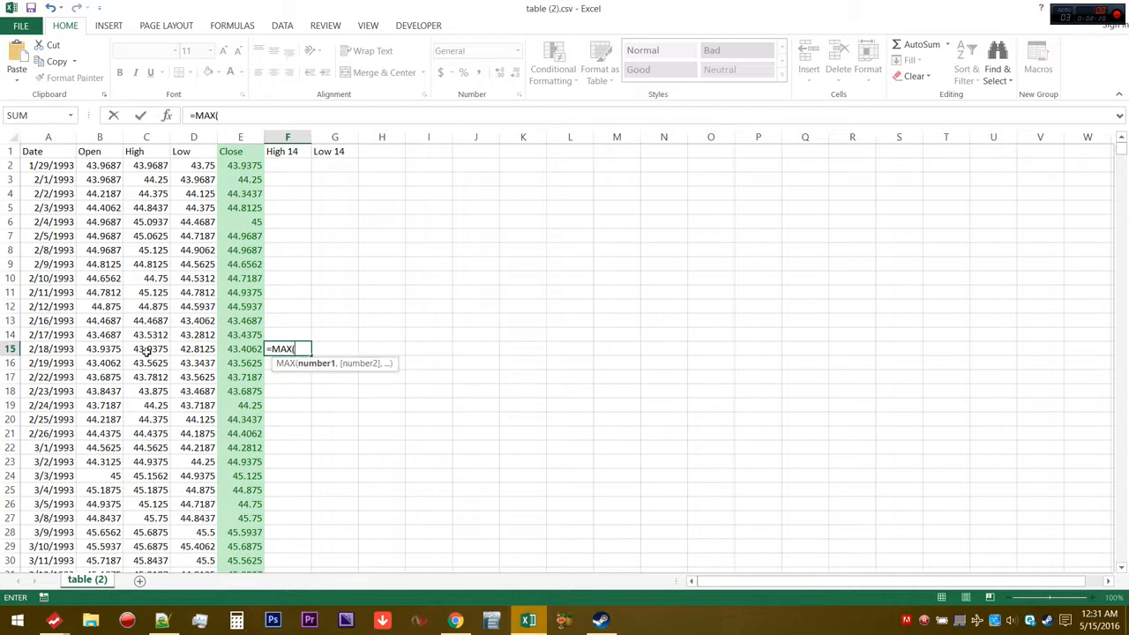
pyautogui.moveTo(147, 350); pyautogui.dragTo(156, 164)
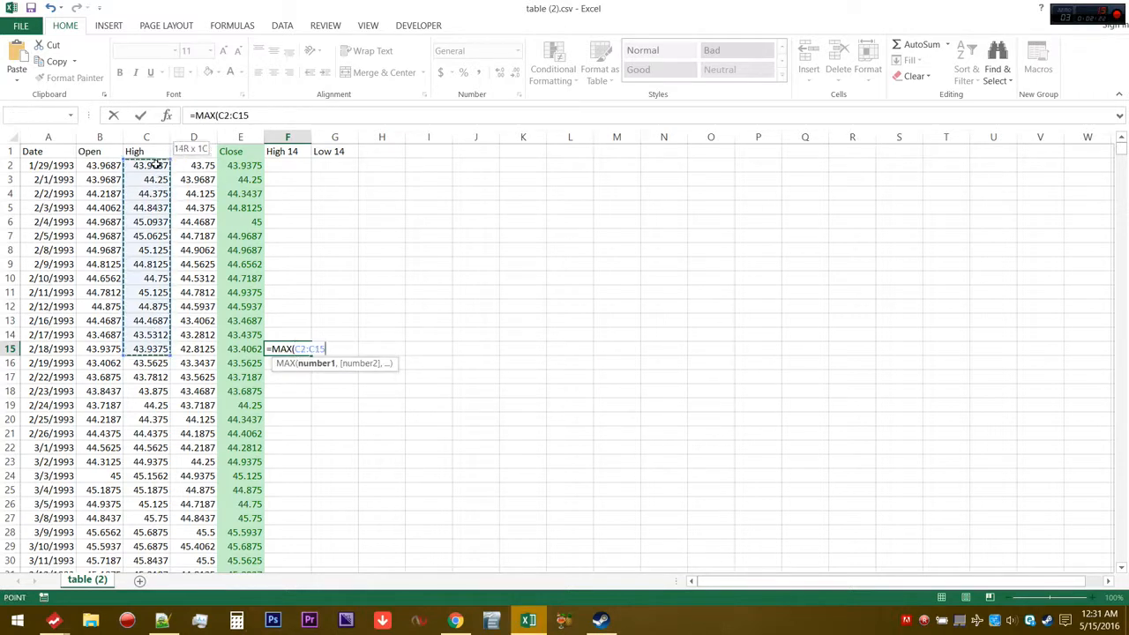
pyautogui.press('Return')
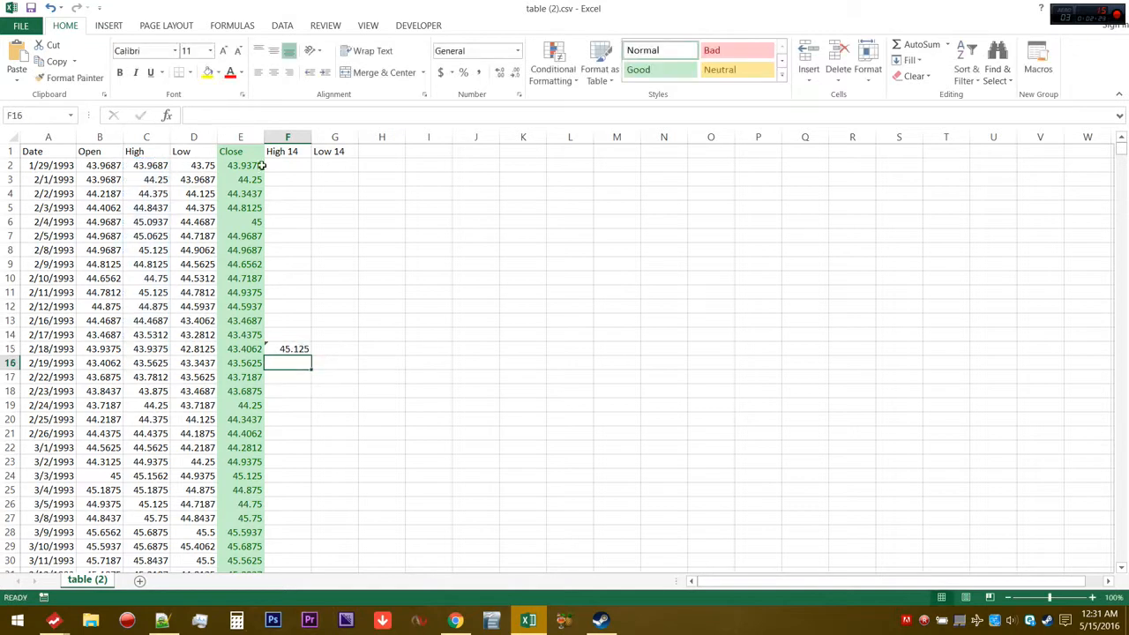
# Copy the F15 formula into G15 and change it to =MIN(D2:D15) for the first 14-day low
pyautogui.click(293, 349)
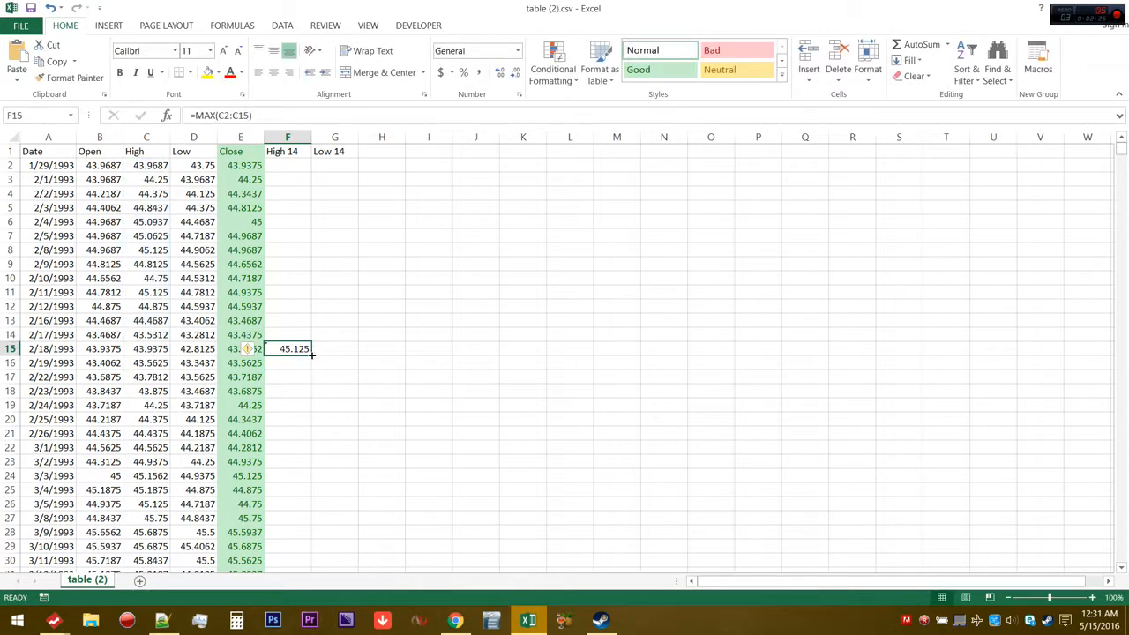
pyautogui.moveTo(311, 352); pyautogui.dragTo(341, 350)
pyautogui.click(329, 349)
pyautogui.doubleClick(329, 349)
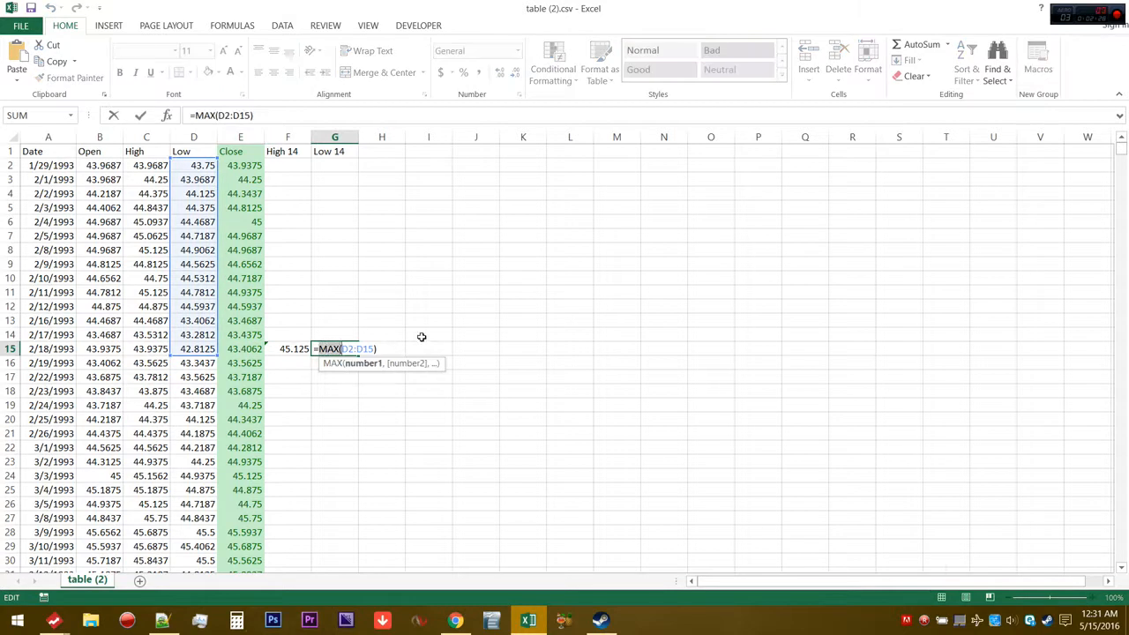
pyautogui.write('min')
pyautogui.press('End')
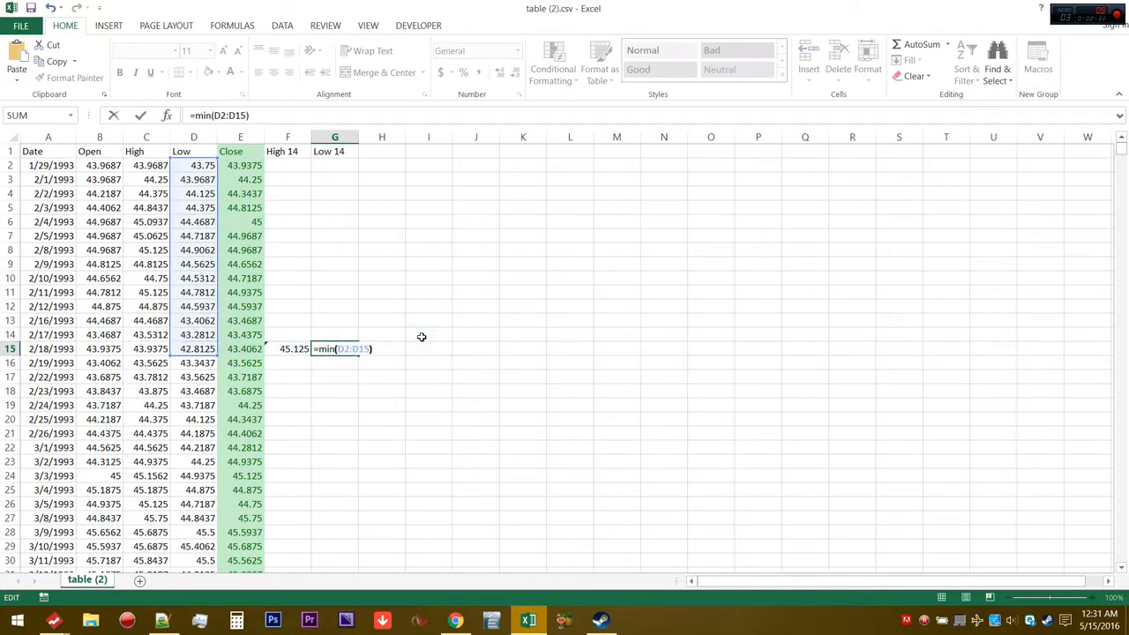
pyautogui.press('Return')
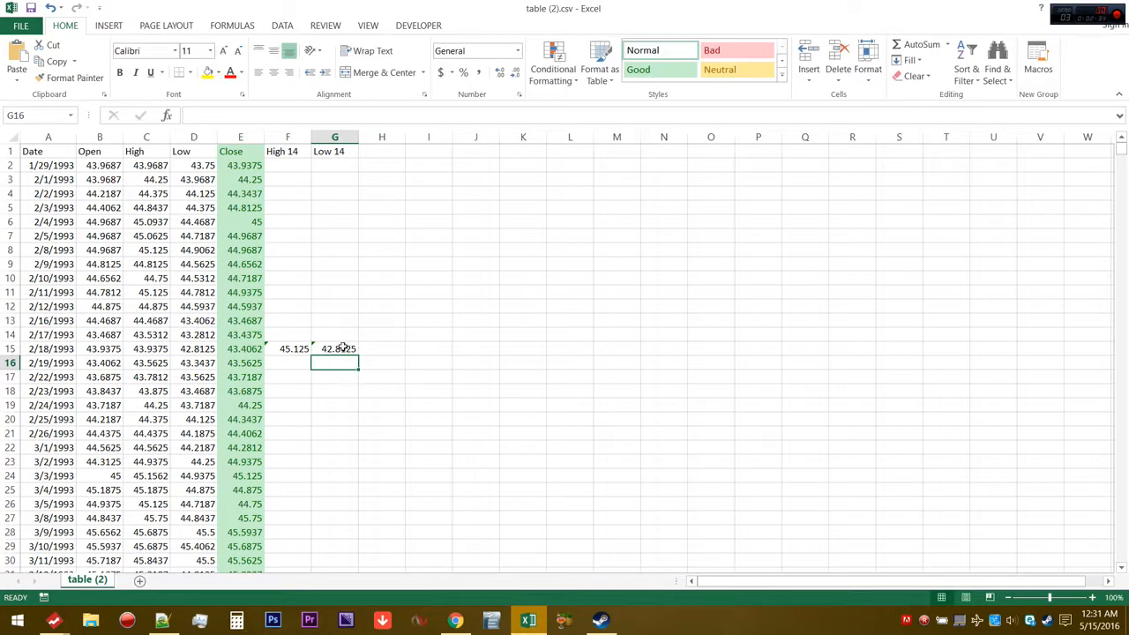
# Check the formulas in F15 and G15 and fill both down the High 14 and Low 14 columns
pyautogui.doubleClick(300, 349)
pyautogui.press('Return')
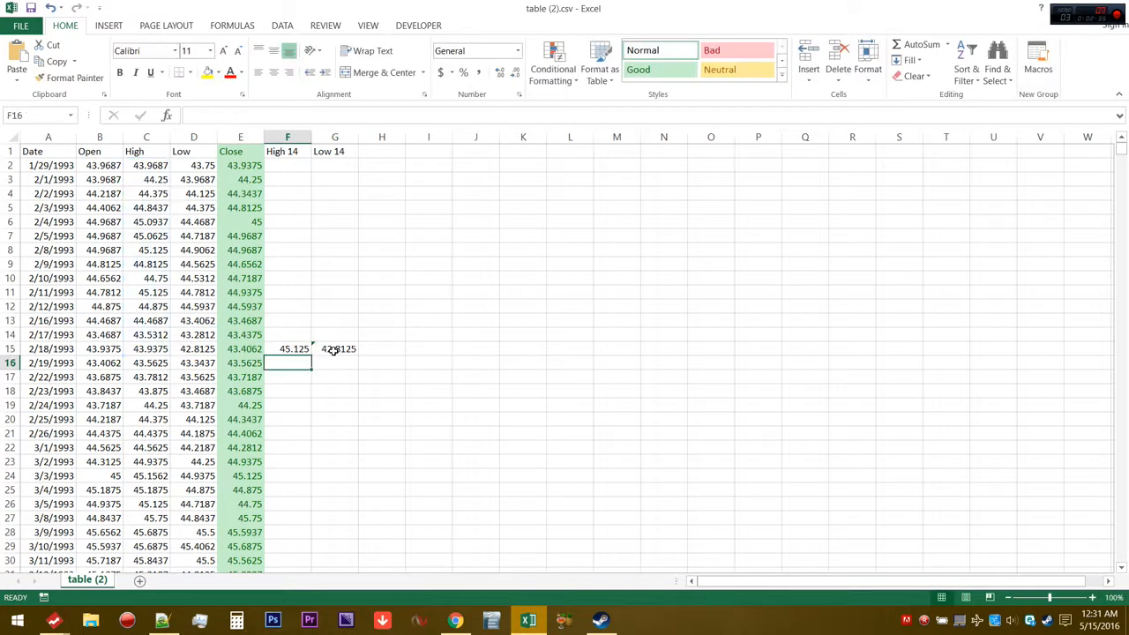
pyautogui.doubleClick(336, 349)
pyautogui.press('Return')
pyautogui.moveTo(291, 350); pyautogui.dragTo(351, 350)
pyautogui.doubleClick(358, 353)
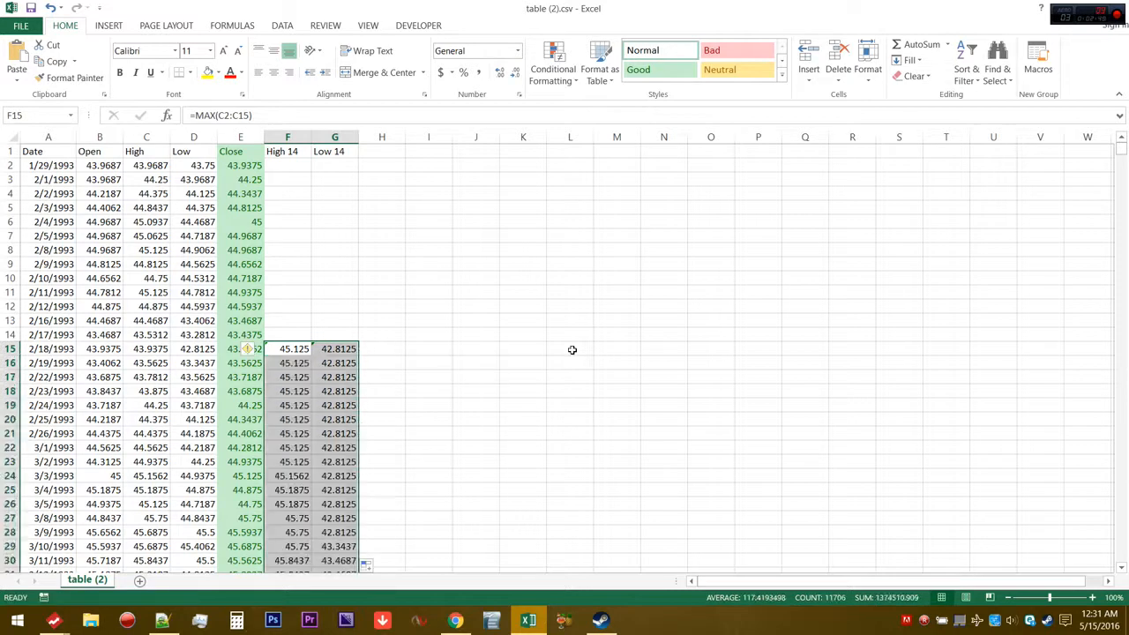
pyautogui.click(570, 349)
# Enter the headers % K in H1 and % D in I1
pyautogui.click(381, 153)
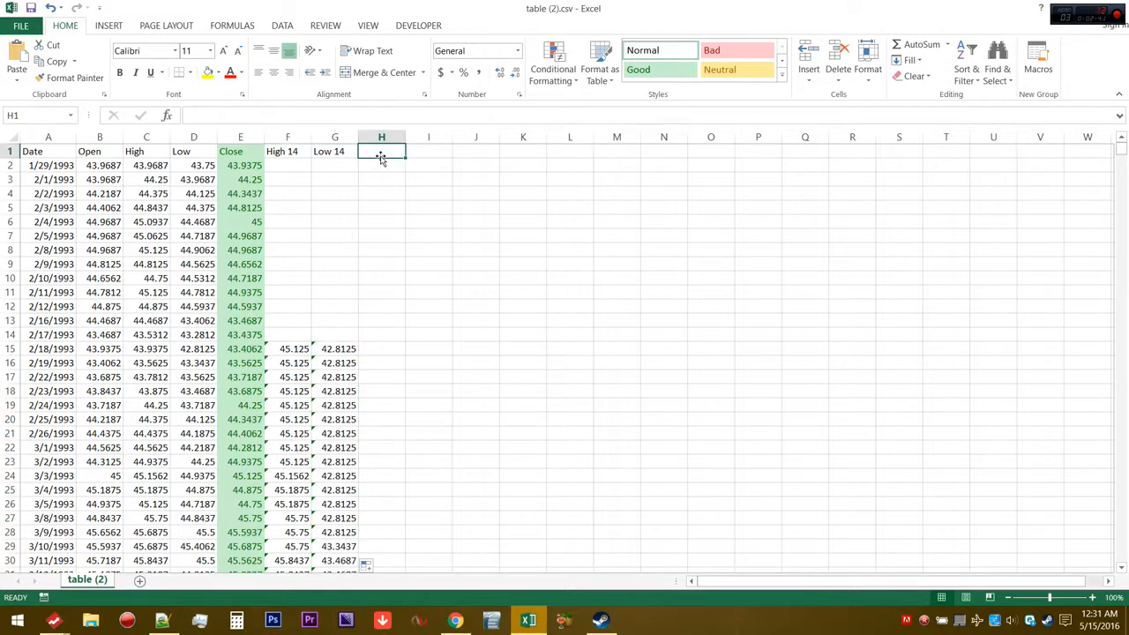
pyautogui.write('% K')
pyautogui.press('Tab')
pyautogui.write('%')
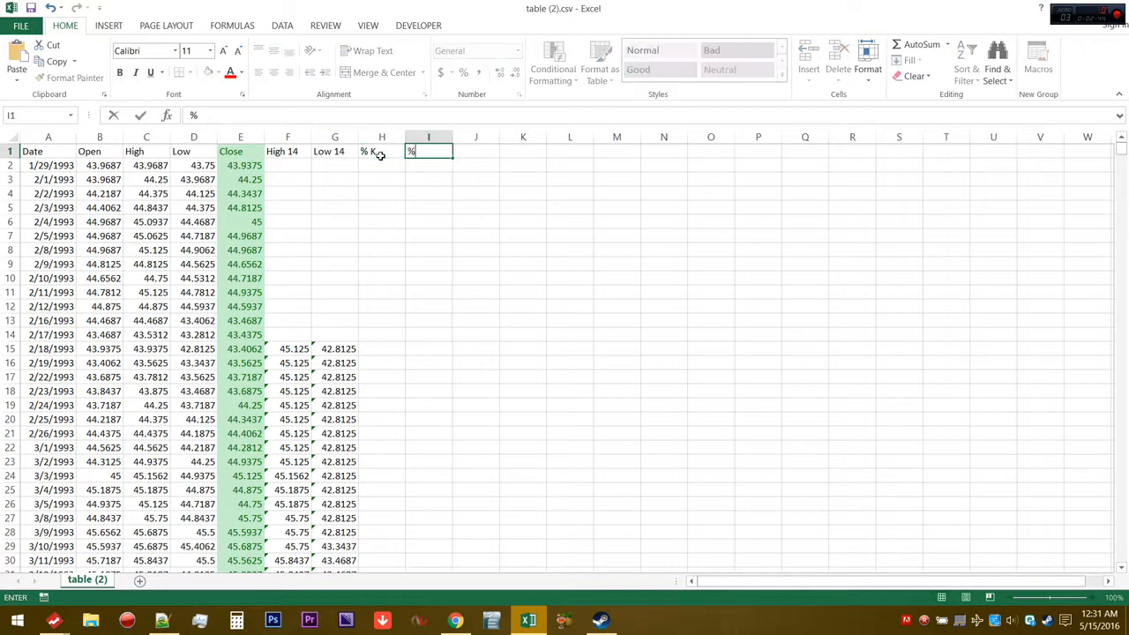
pyautogui.write(' D')
pyautogui.press('Return')
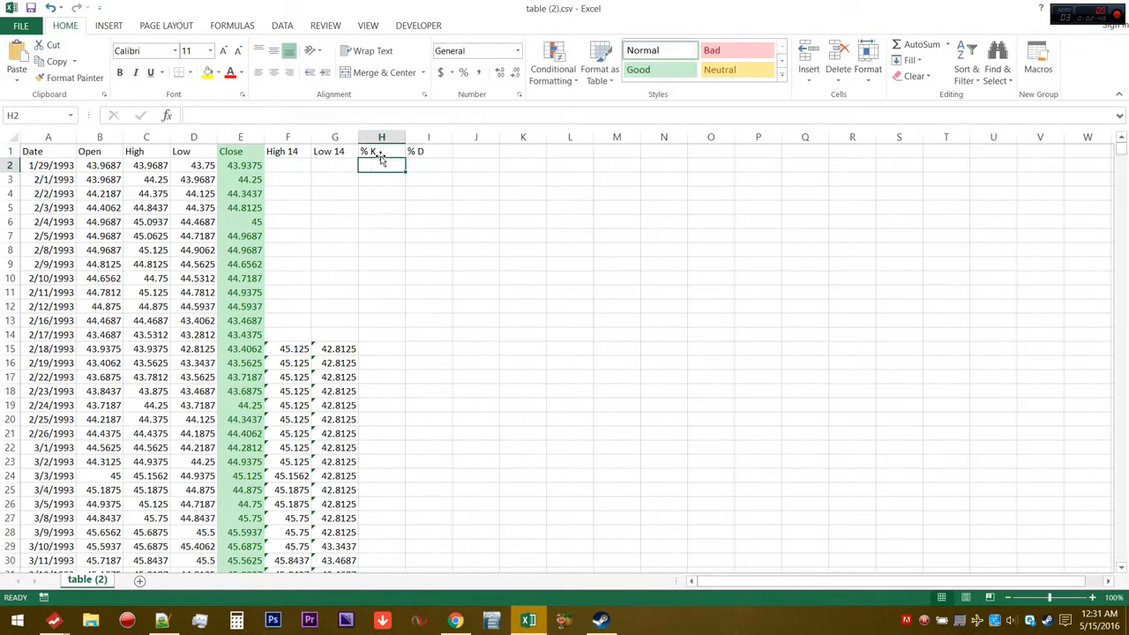
# Enter =(E15-G15)/(F15-G15)*100 in H15 to calculate the first % K value
pyautogui.click(385, 348)
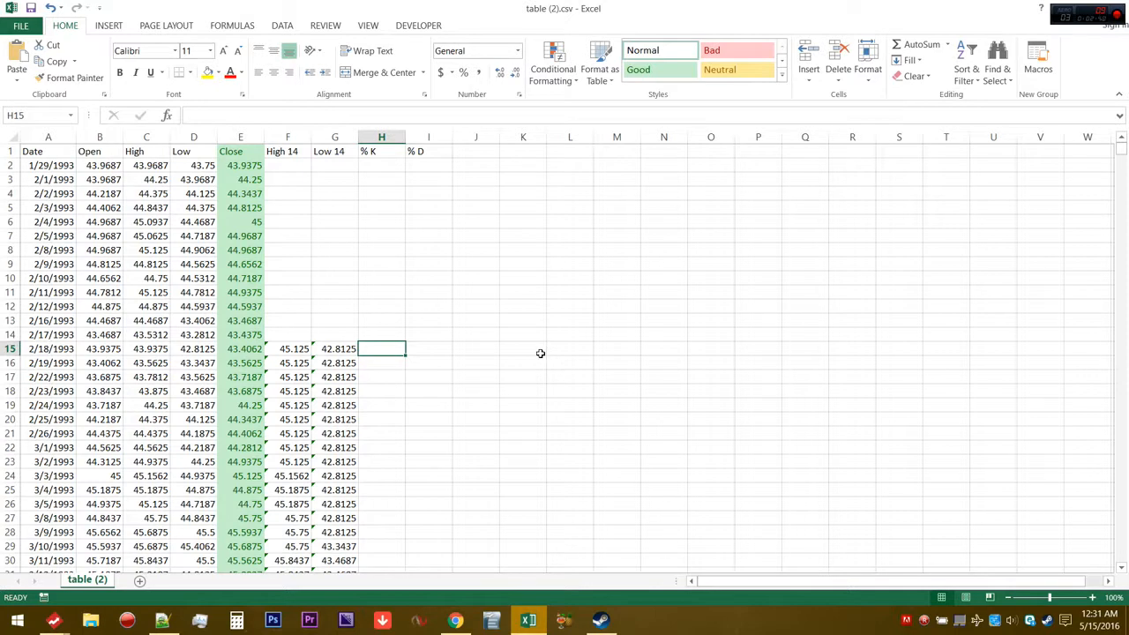
pyautogui.write('=(')
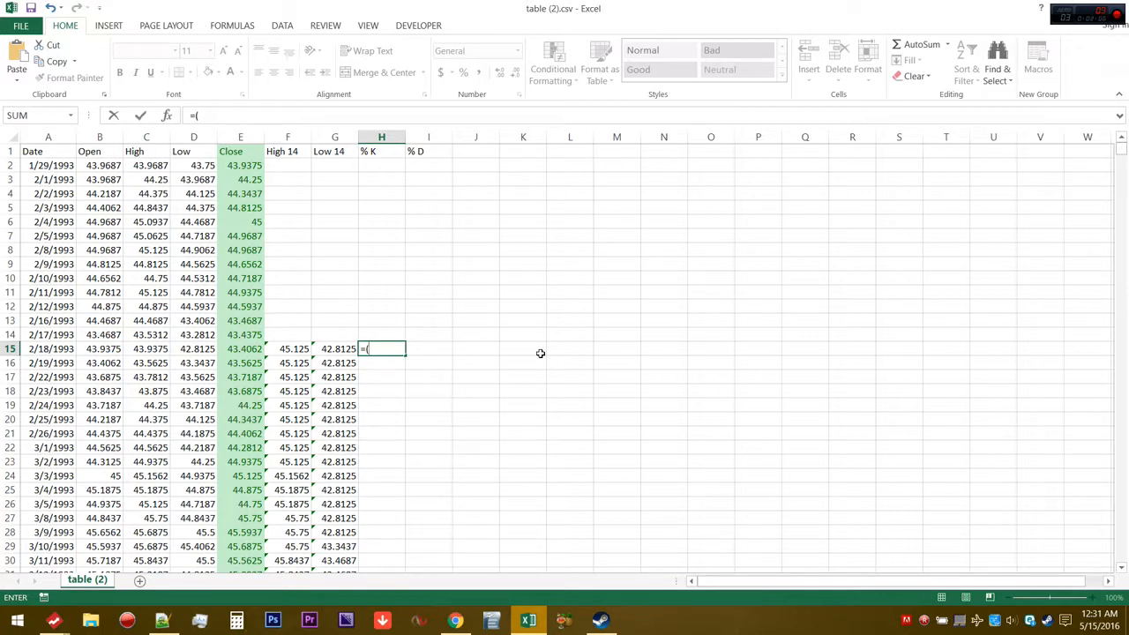
pyautogui.write('e')
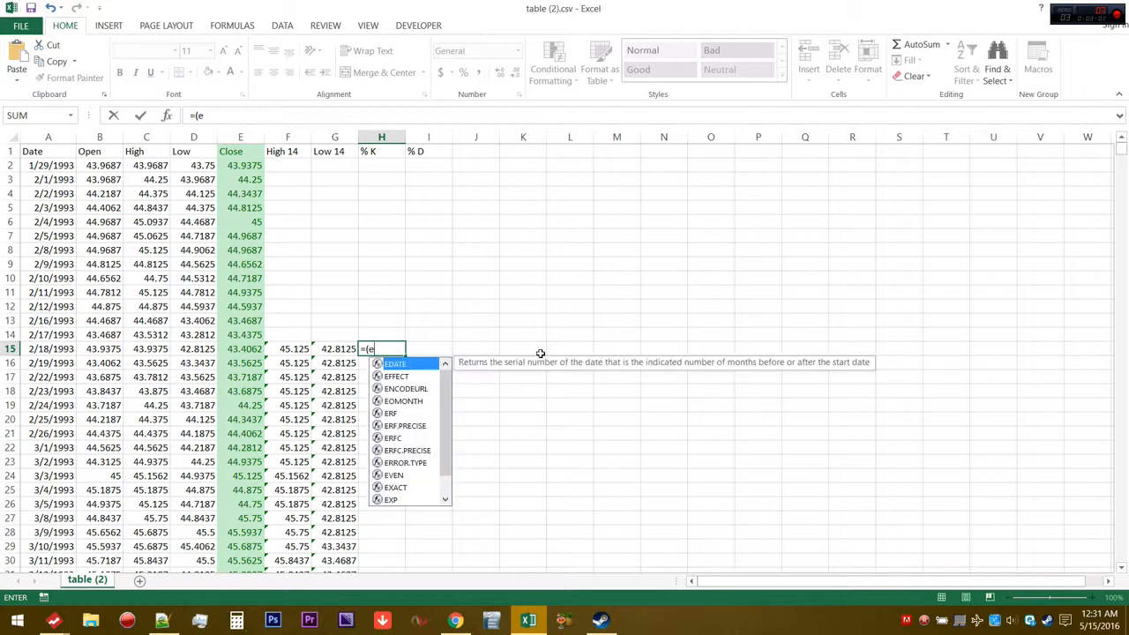
pyautogui.write('1')
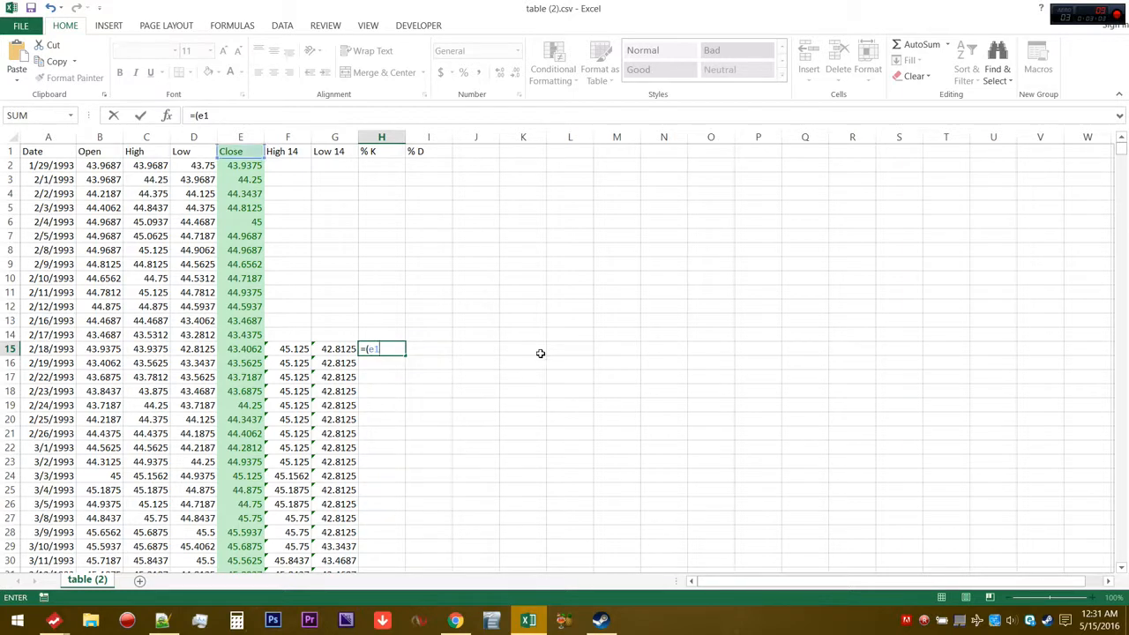
pyautogui.write('5-')
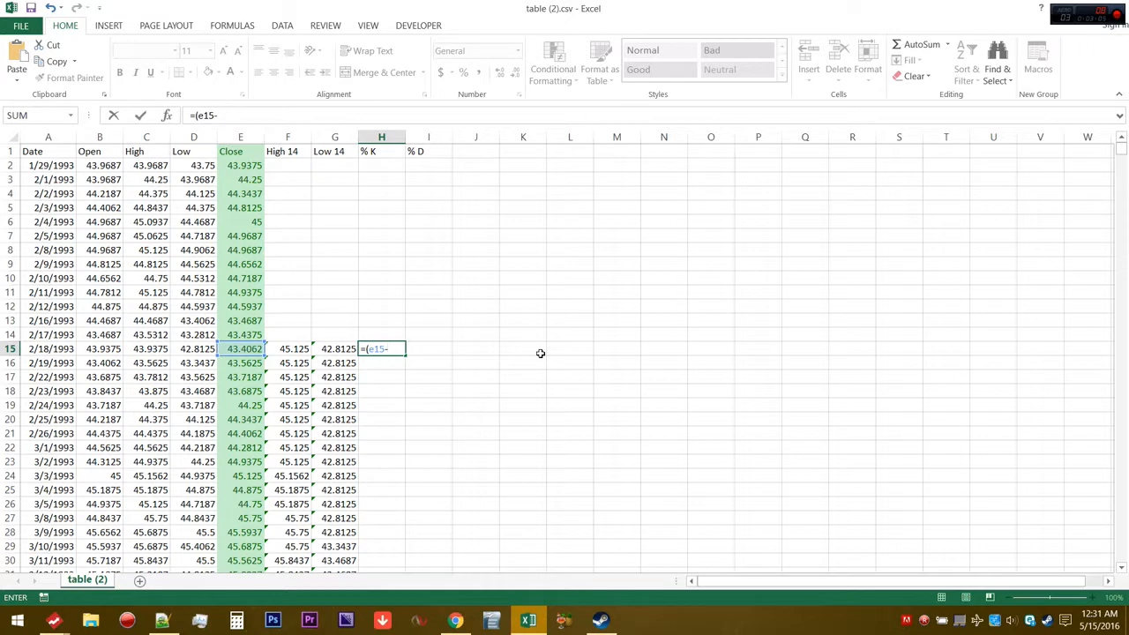
pyautogui.write('f')
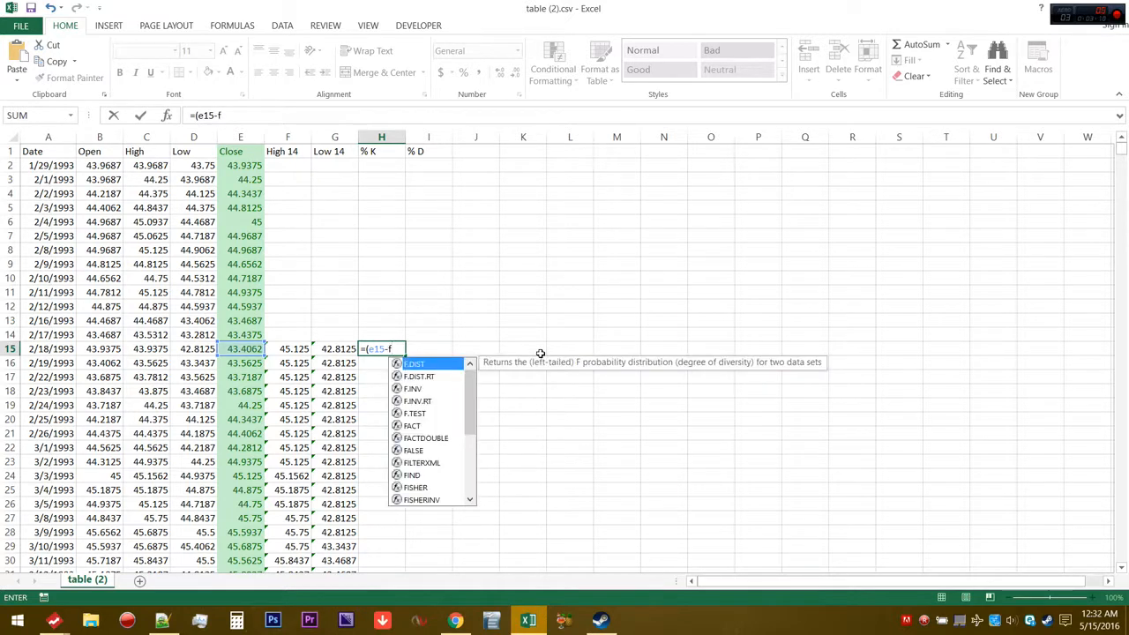
pyautogui.write('15')
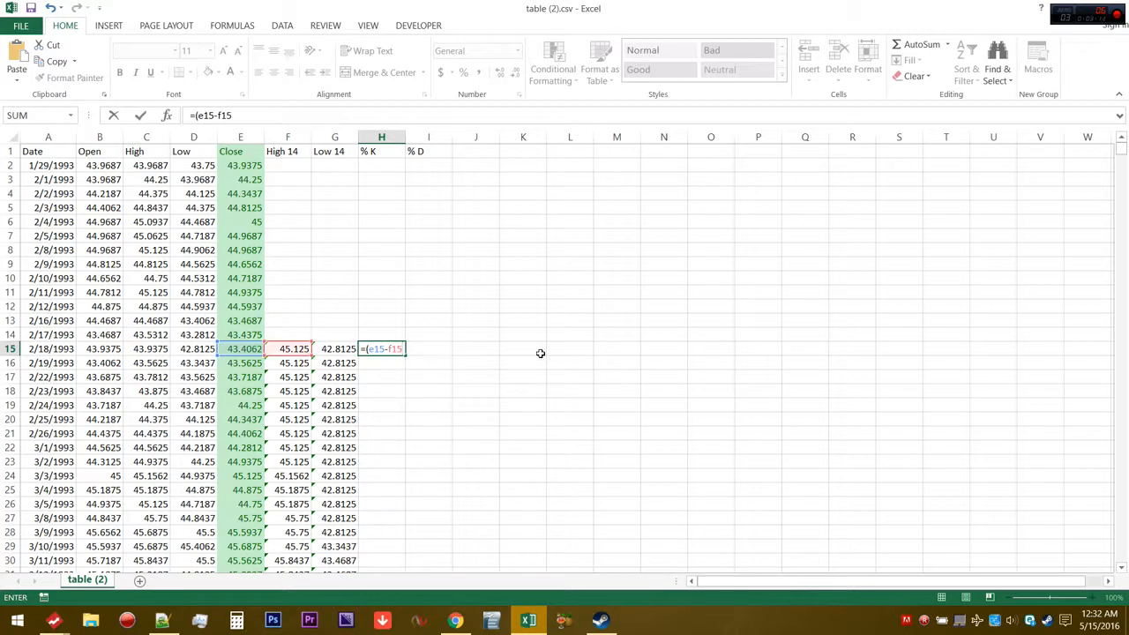
pyautogui.write(')/')
pyautogui.press('BackSpace')
pyautogui.press('BackSpace')
pyautogui.press('BackSpace')
pyautogui.press('BackSpace')
pyautogui.press('BackSpace')
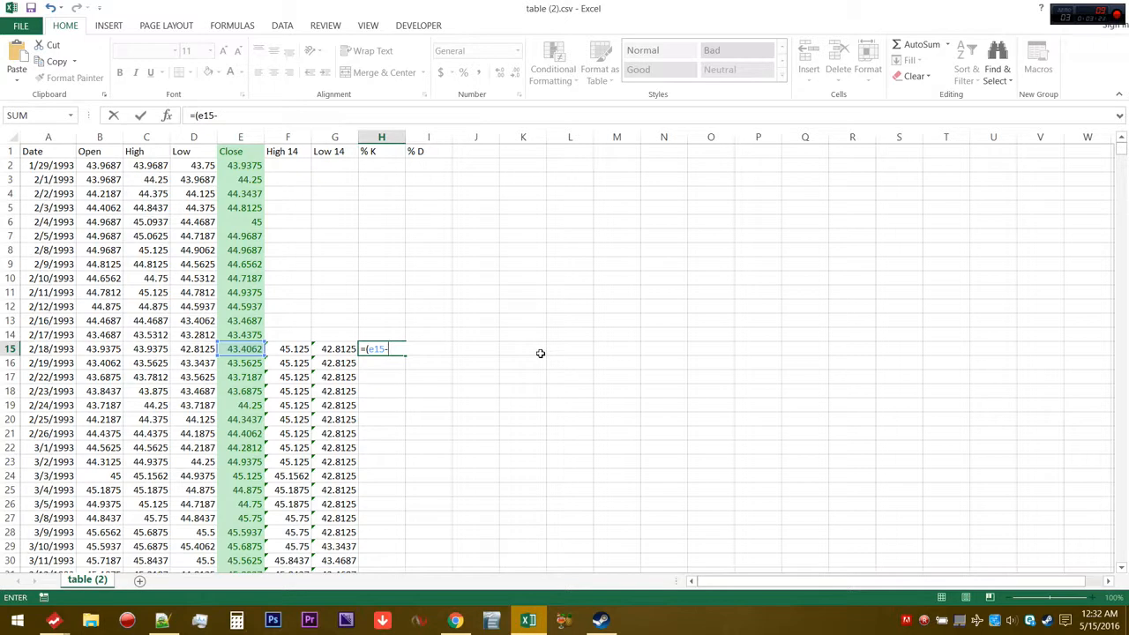
pyautogui.write('g15)/(')
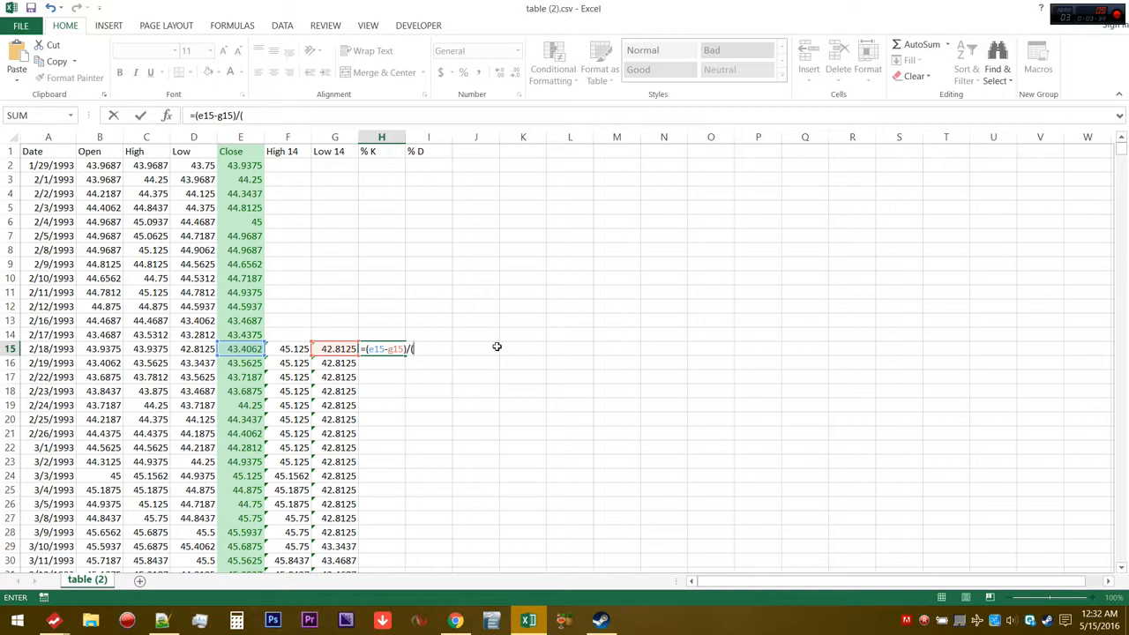
pyautogui.write('f15')
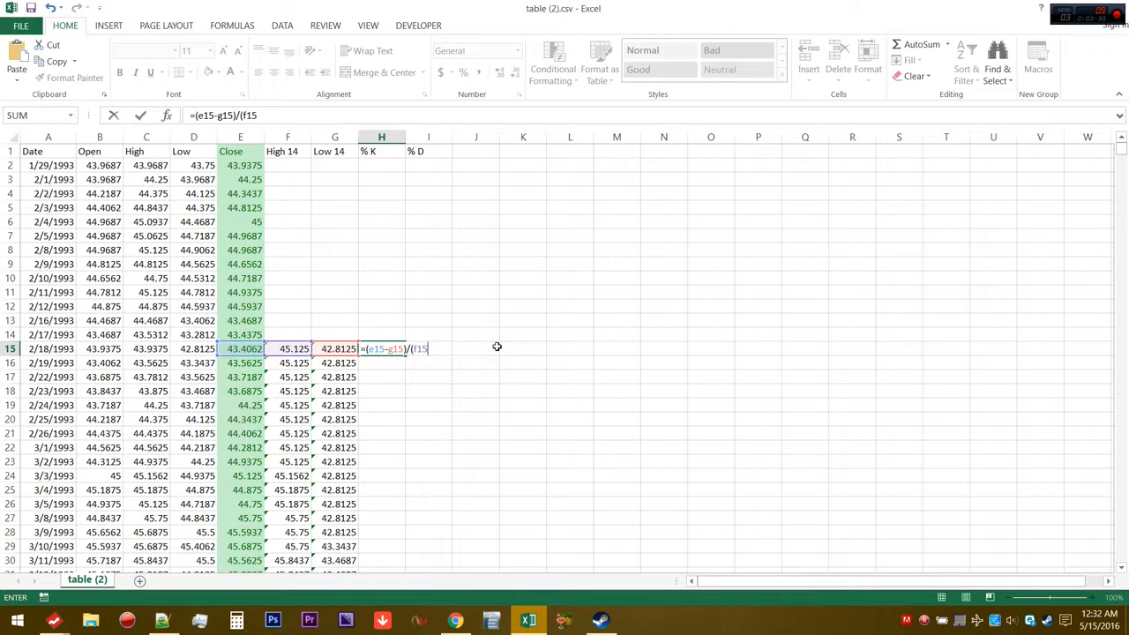
pyautogui.write('-g15')
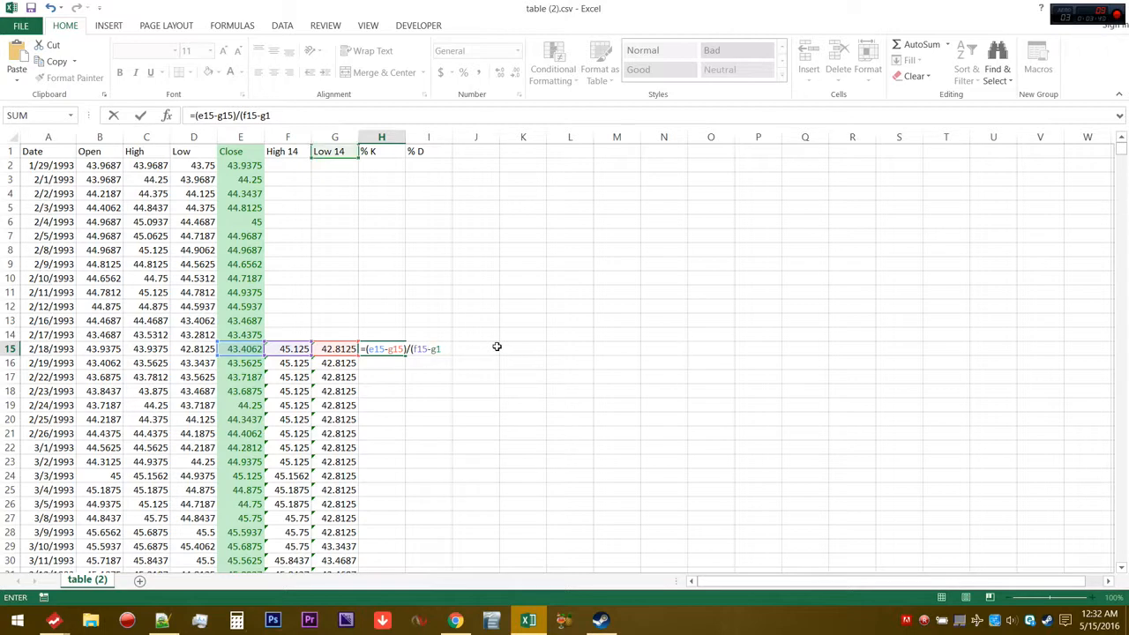
pyautogui.write(')*100')
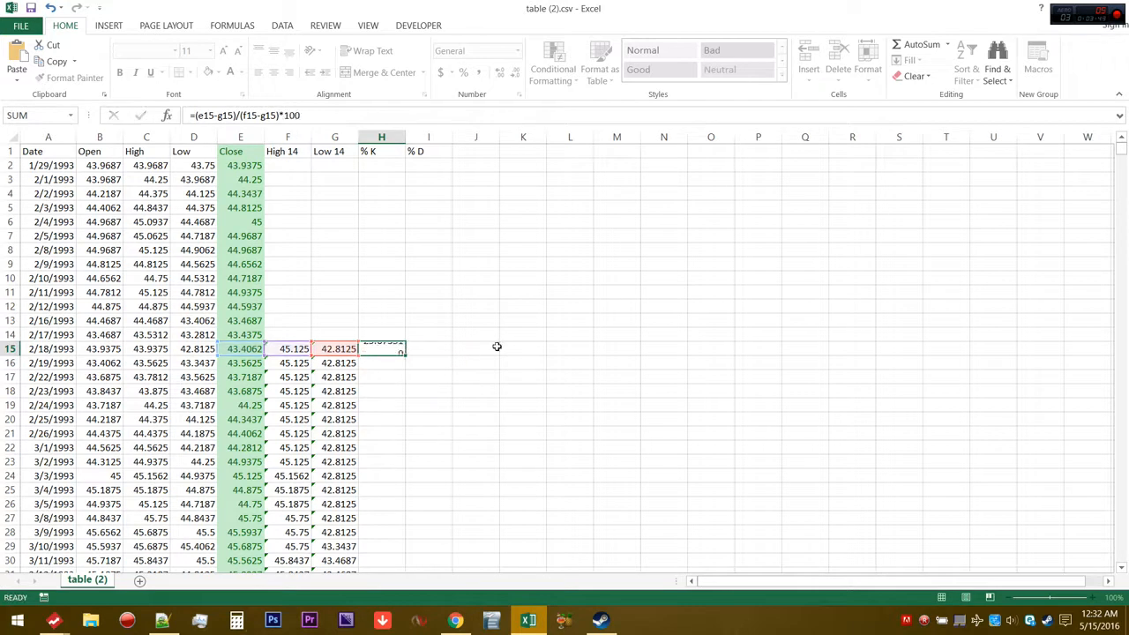
pyautogui.press('Return')
# Fill the H15 formula down the % K column to the end of the data
pyautogui.click(396, 351)
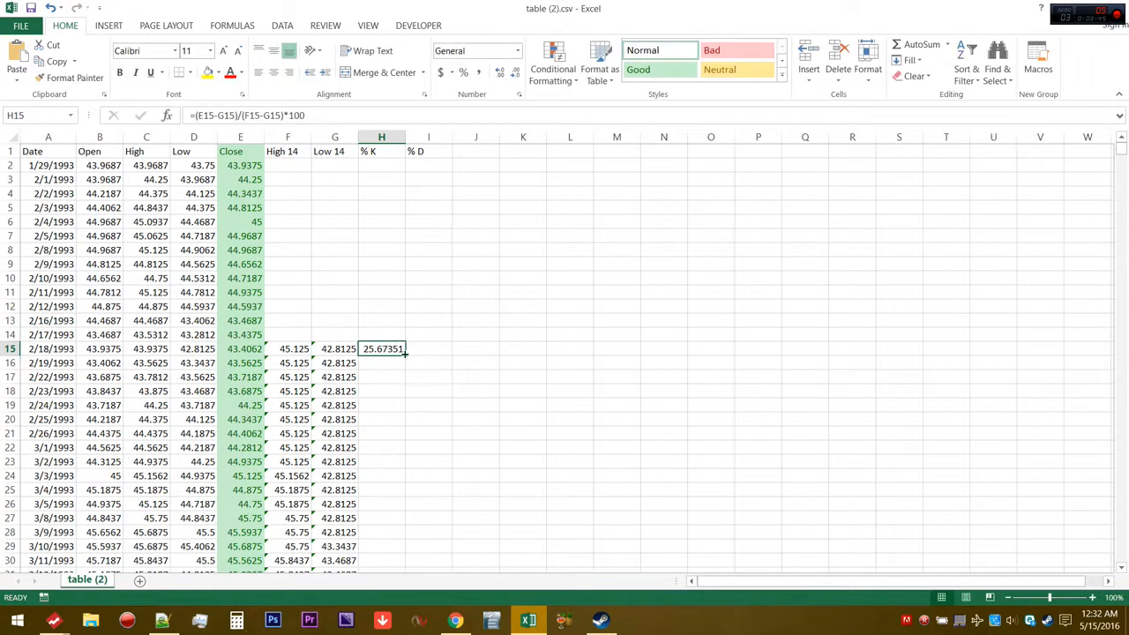
pyautogui.doubleClick(404, 351)
pyautogui.click(553, 361)
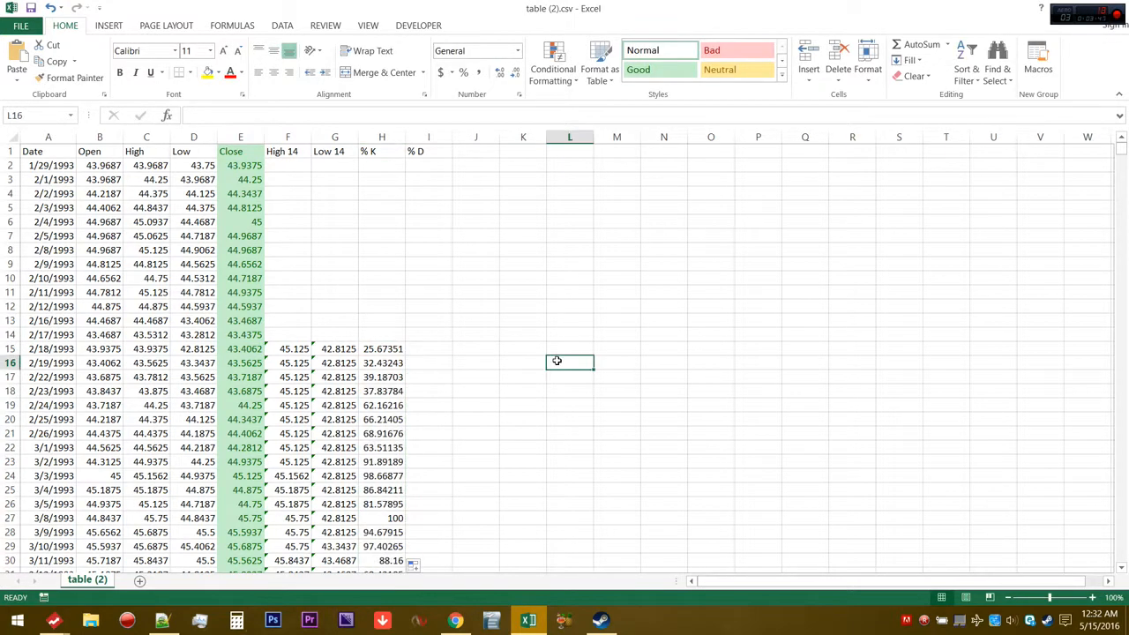
# Enter =AVERAGE(H15:H17) in I17 and fill it down the % D column
pyautogui.click(441, 377)
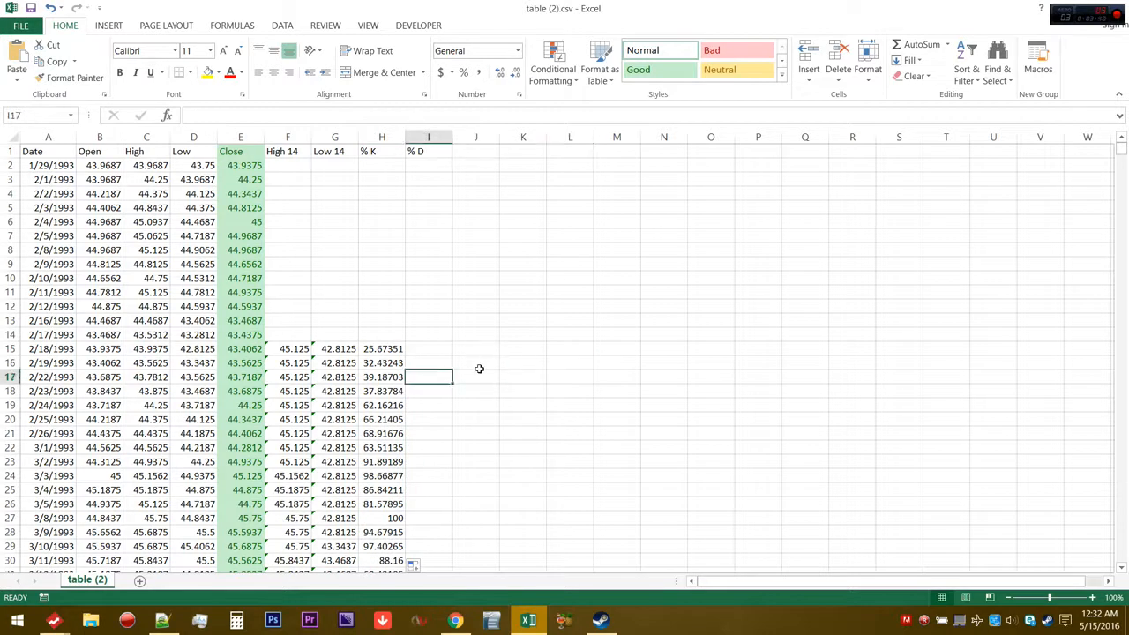
pyautogui.write('=aver')
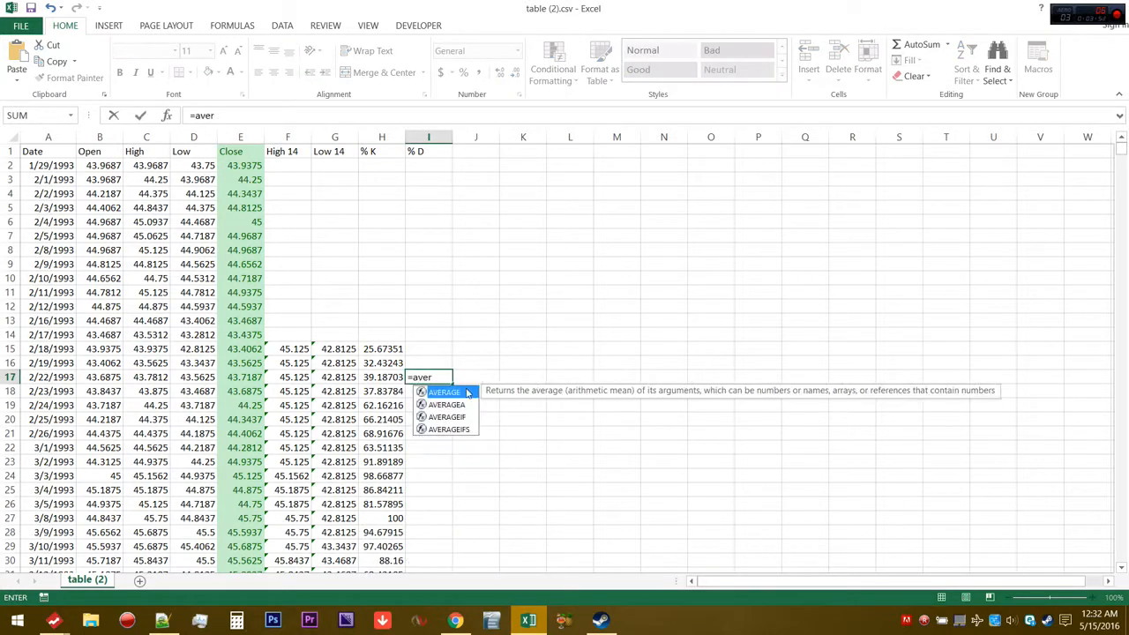
pyautogui.doubleClick(446, 391)
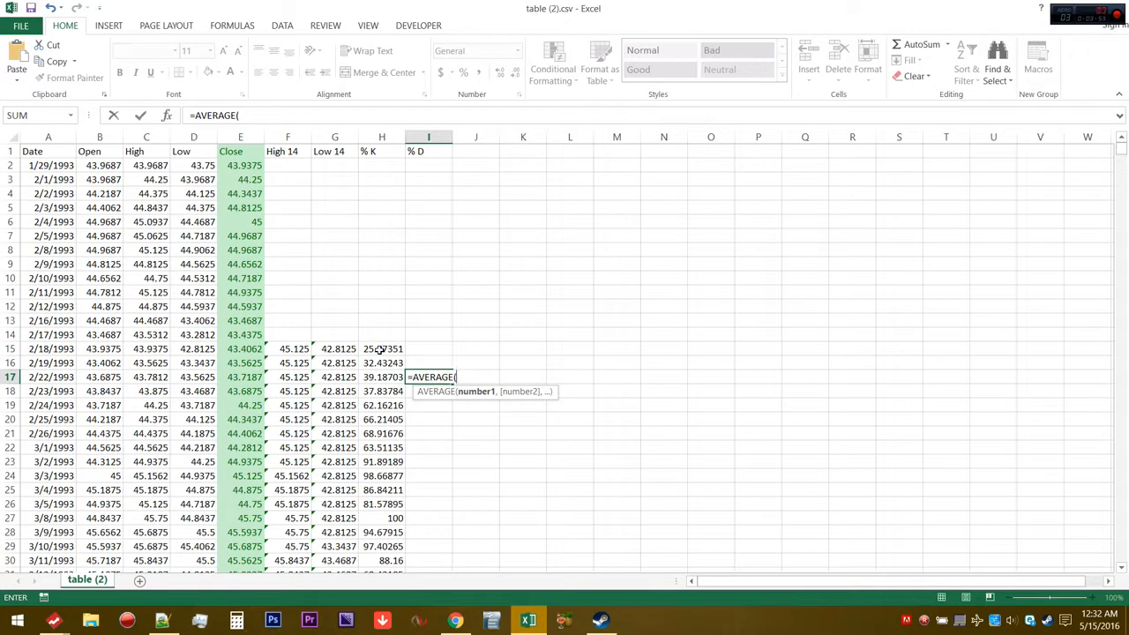
pyautogui.moveTo(377, 350); pyautogui.dragTo(380, 371)
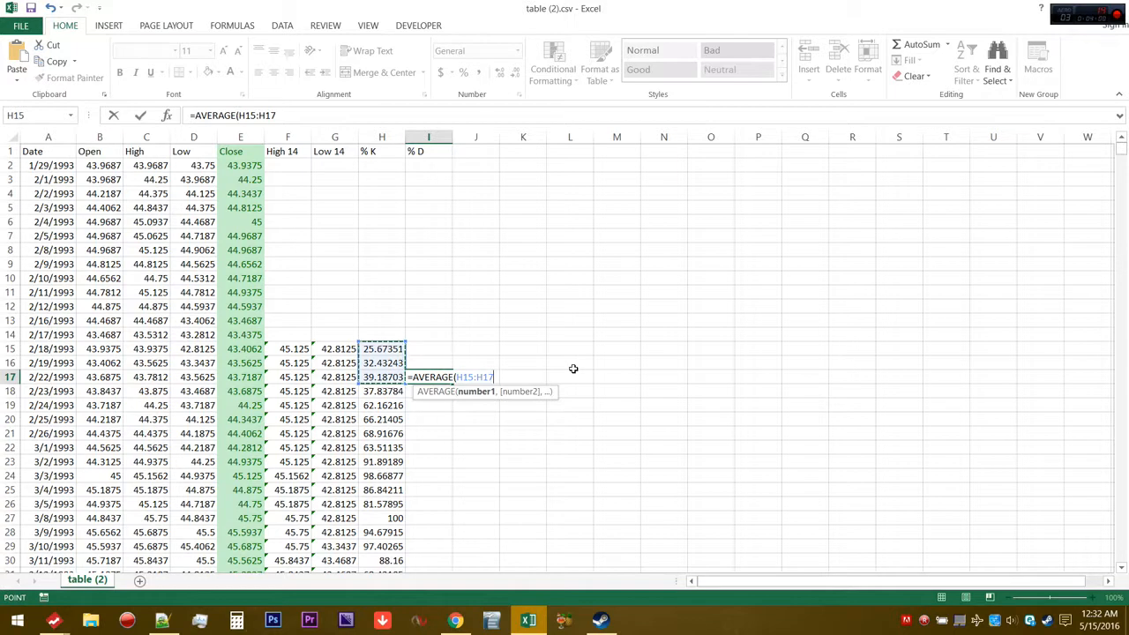
pyautogui.write(')')
pyautogui.press('Return')
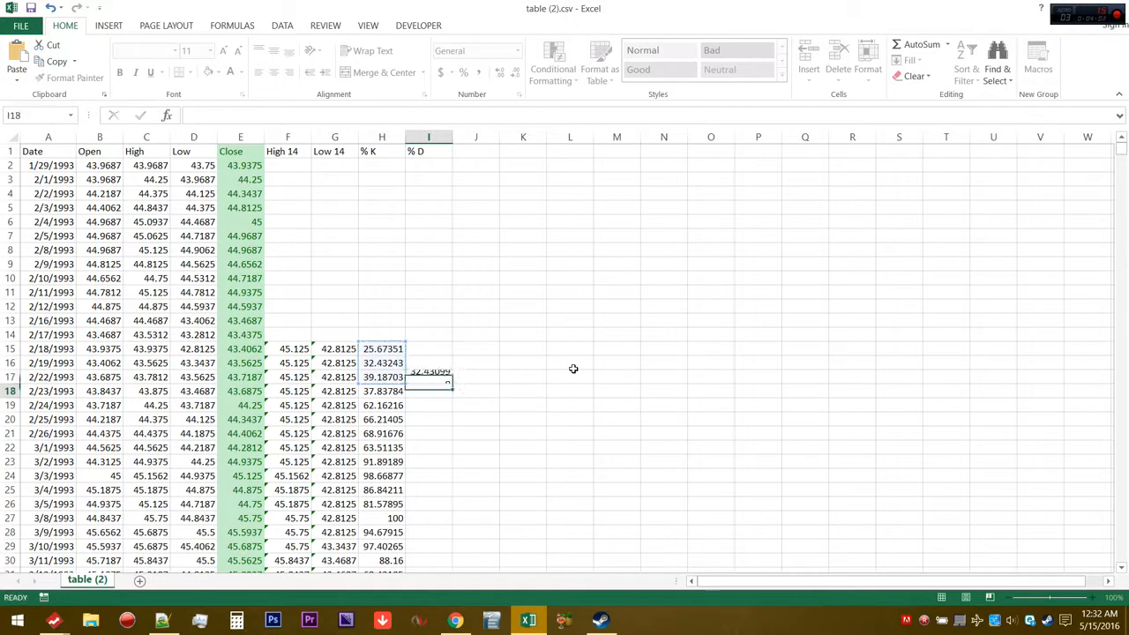
pyautogui.click(432, 376)
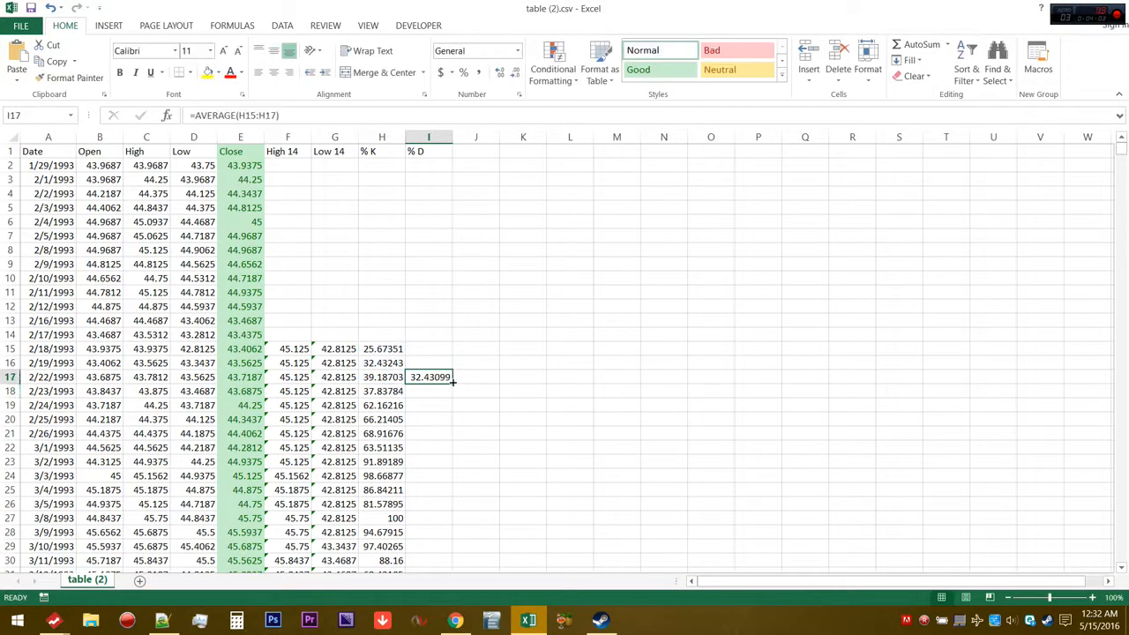
pyautogui.doubleClick(452, 381)
pyautogui.click(536, 381)
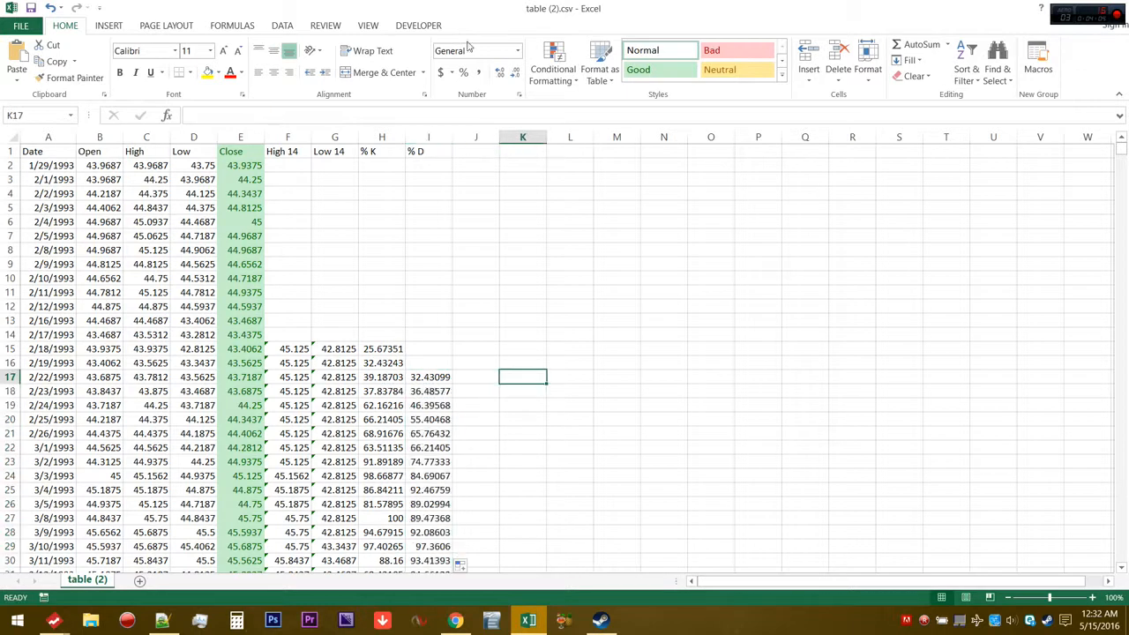
# Apply the Neutral cell style to the % K column and the Good style to the % D column
pyautogui.click(432, 152)
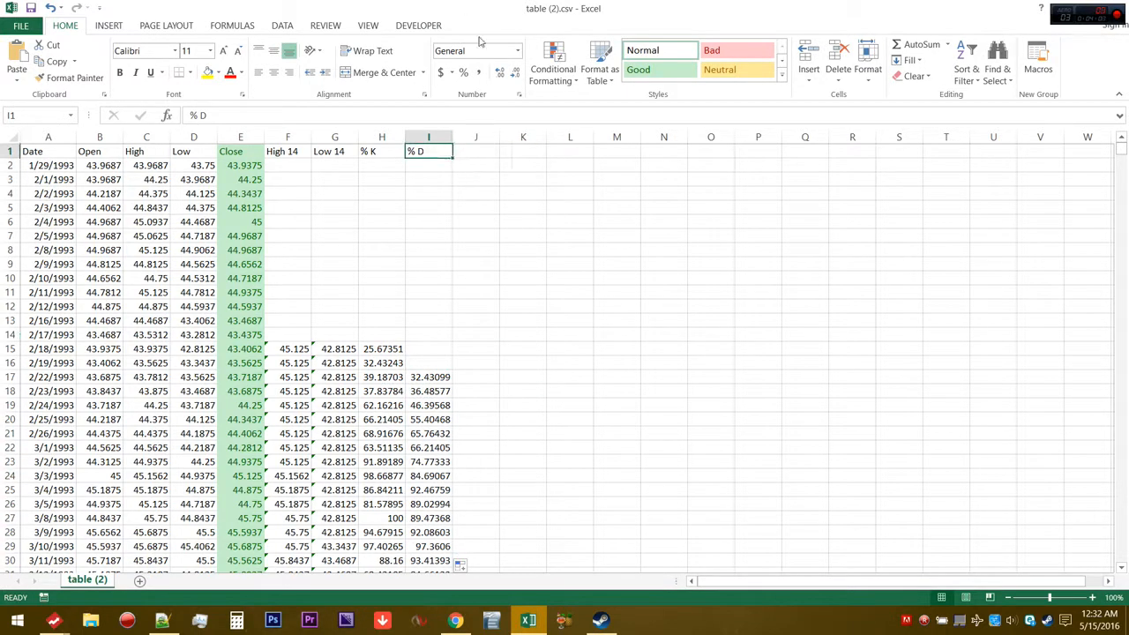
pyautogui.press('Left')
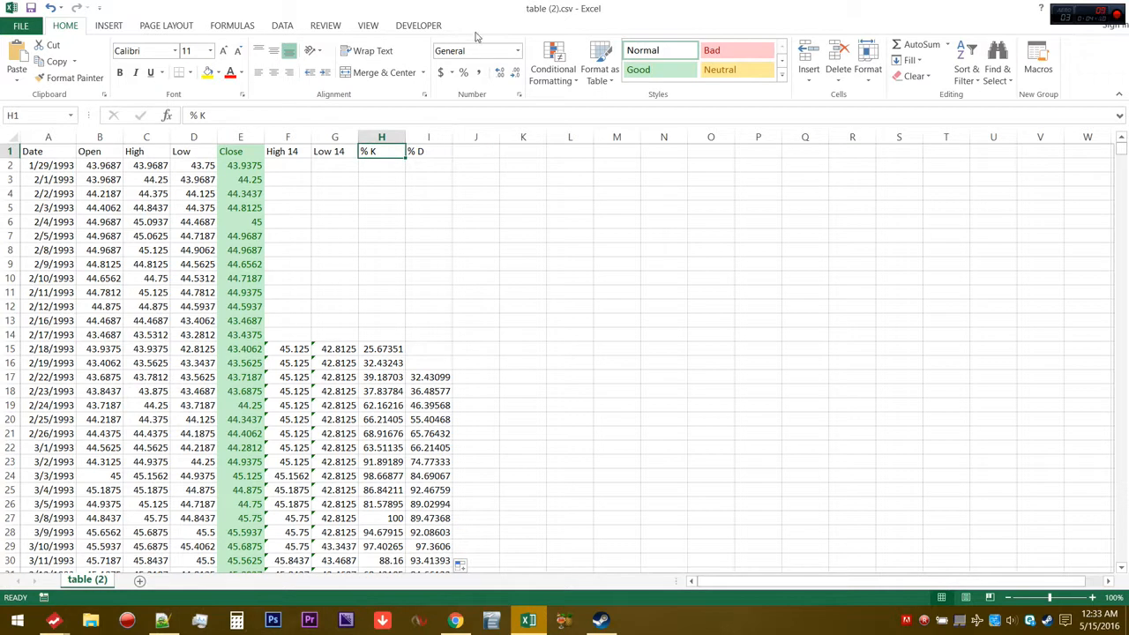
pyautogui.click(386, 137)
pyautogui.click(728, 72)
pyautogui.click(429, 137)
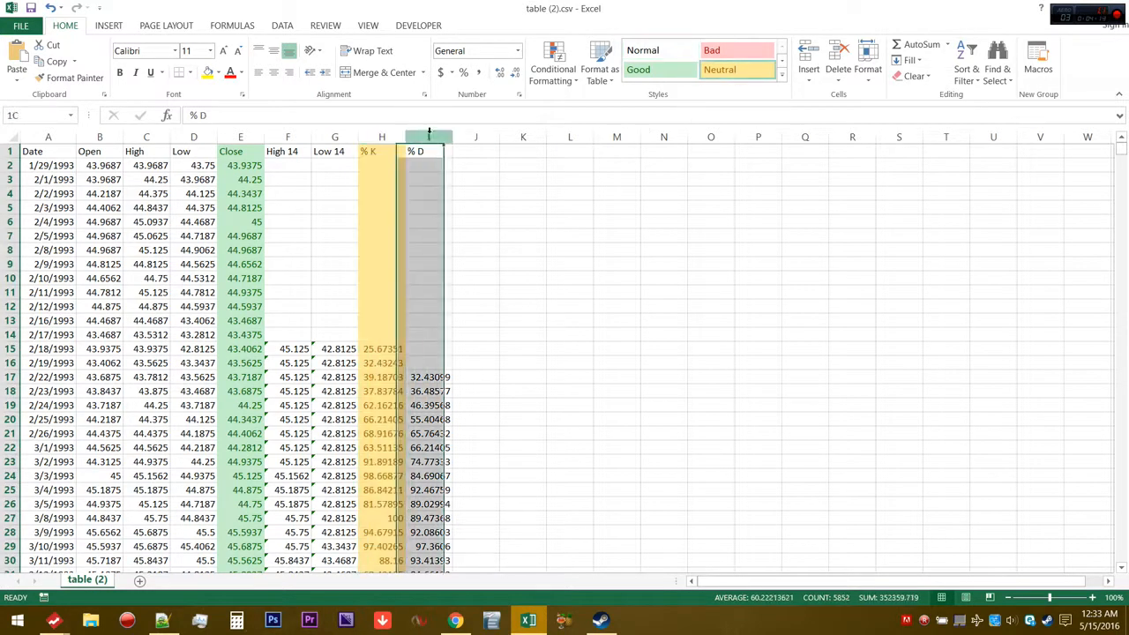
pyautogui.click(661, 70)
pyautogui.moveTo(381, 136); pyautogui.dragTo(418, 135)
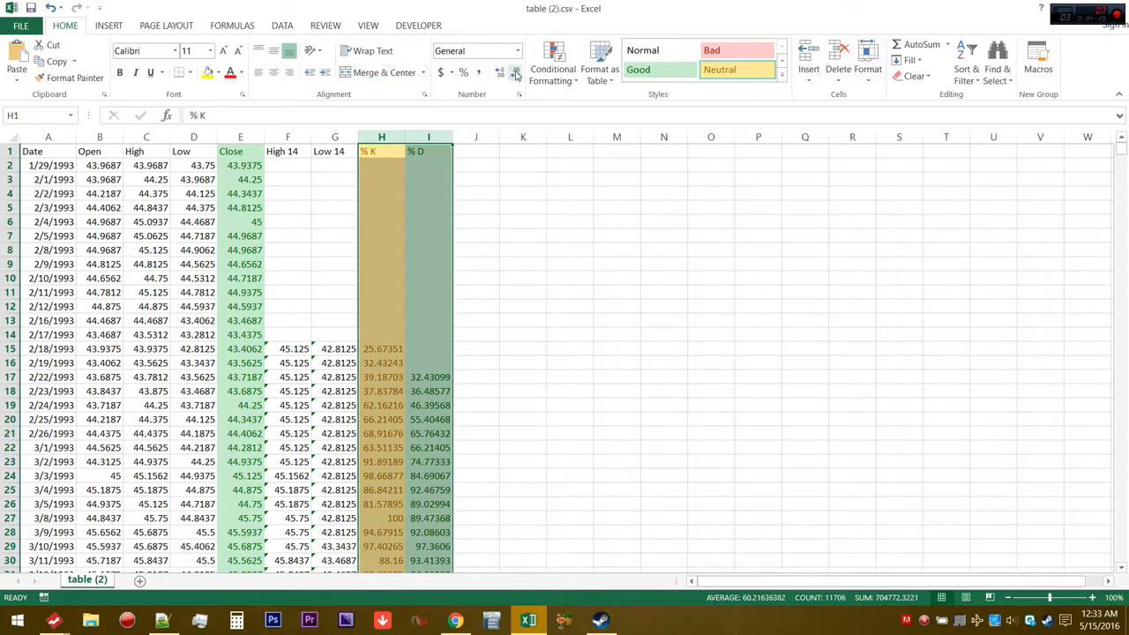
pyautogui.moveTo(617, 320); pyautogui.dragTo(569, 306)
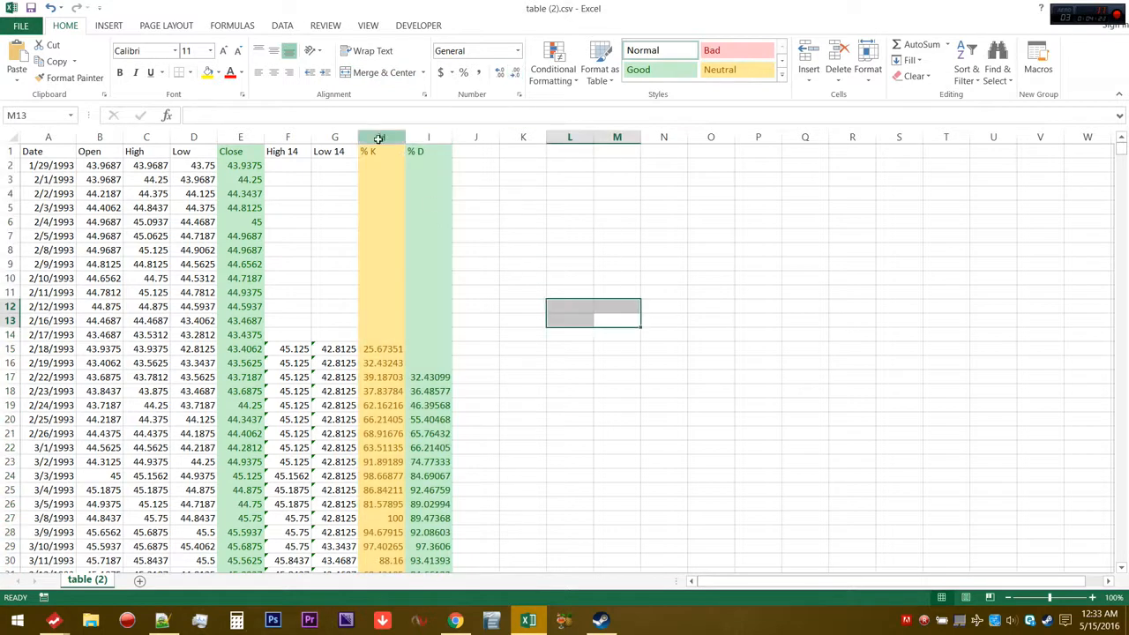
# Switch to FreeStockCharts and arrange its SPY stochastics chart side by side with the Excel sheet
pyautogui.moveTo(381, 137); pyautogui.dragTo(428, 137)
pyautogui.click(758, 333)
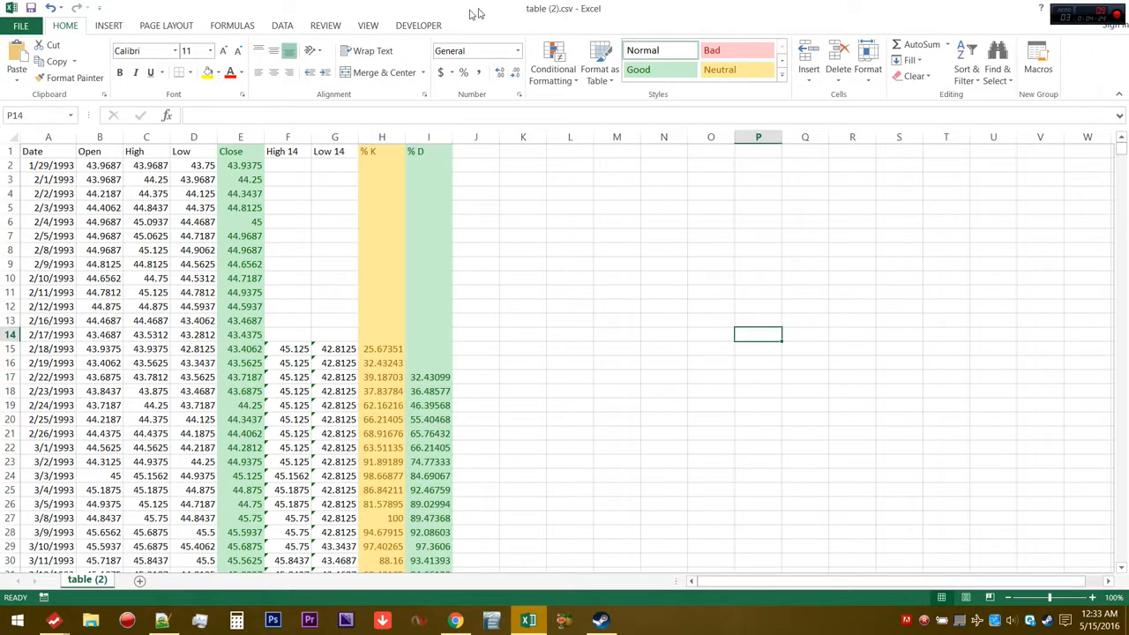
pyautogui.press('super+Left')
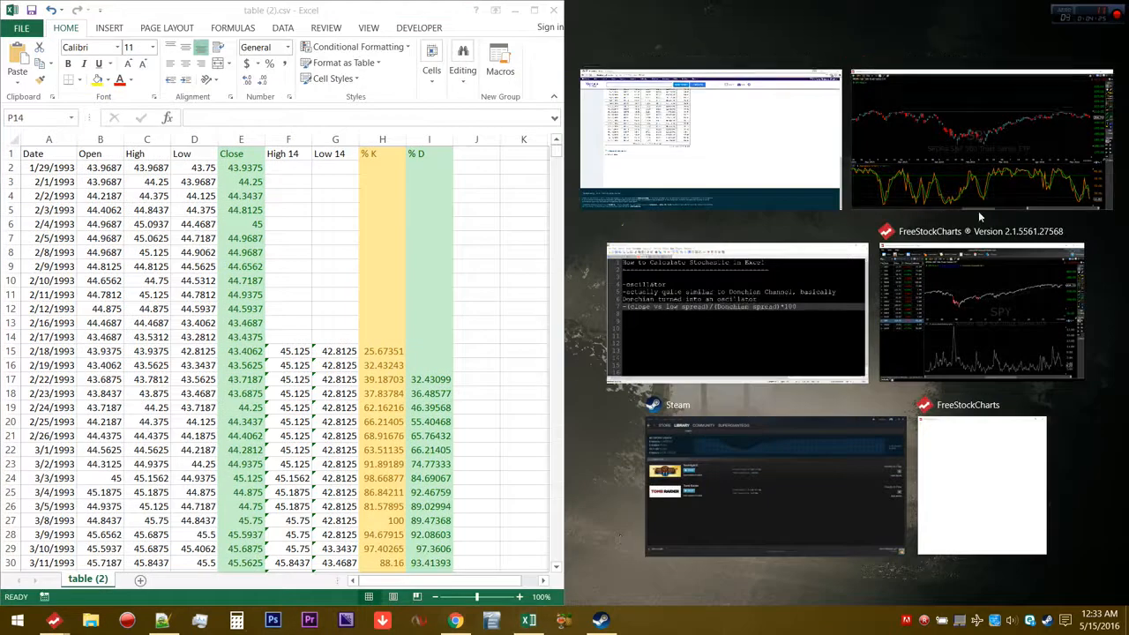
pyautogui.click(979, 216)
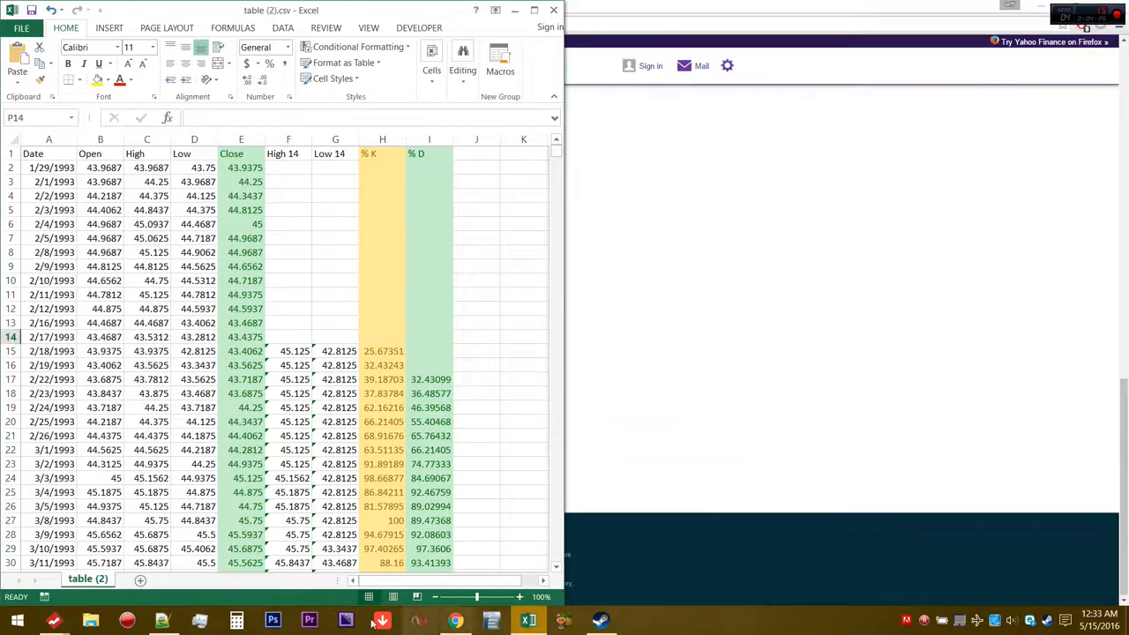
pyautogui.click(57, 621)
pyautogui.click(329, 549)
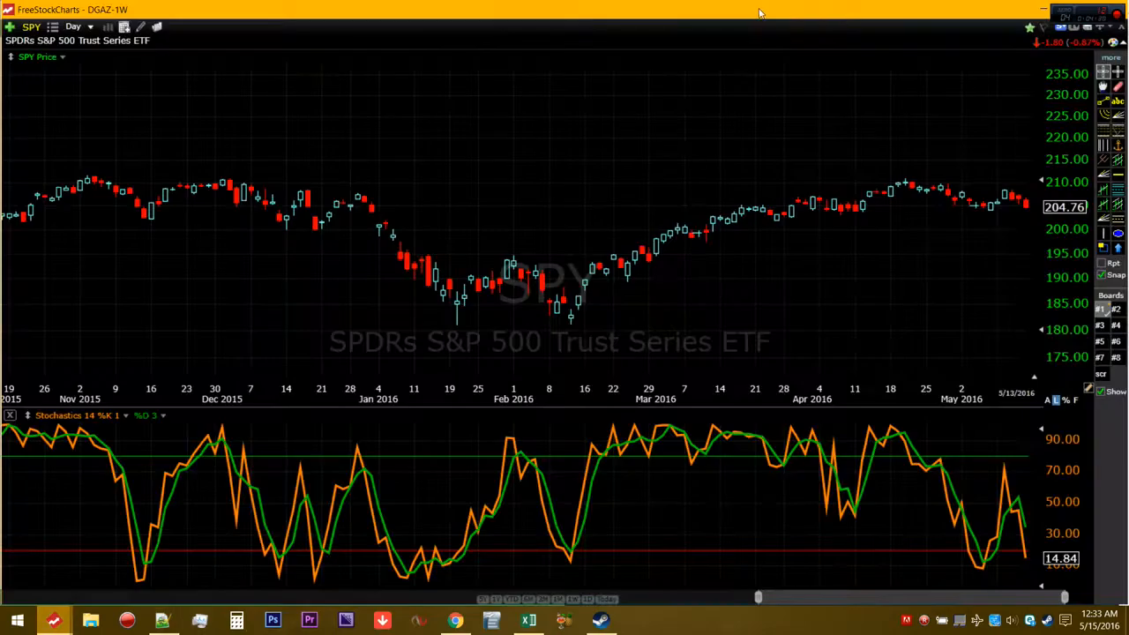
pyautogui.press('super+Right')
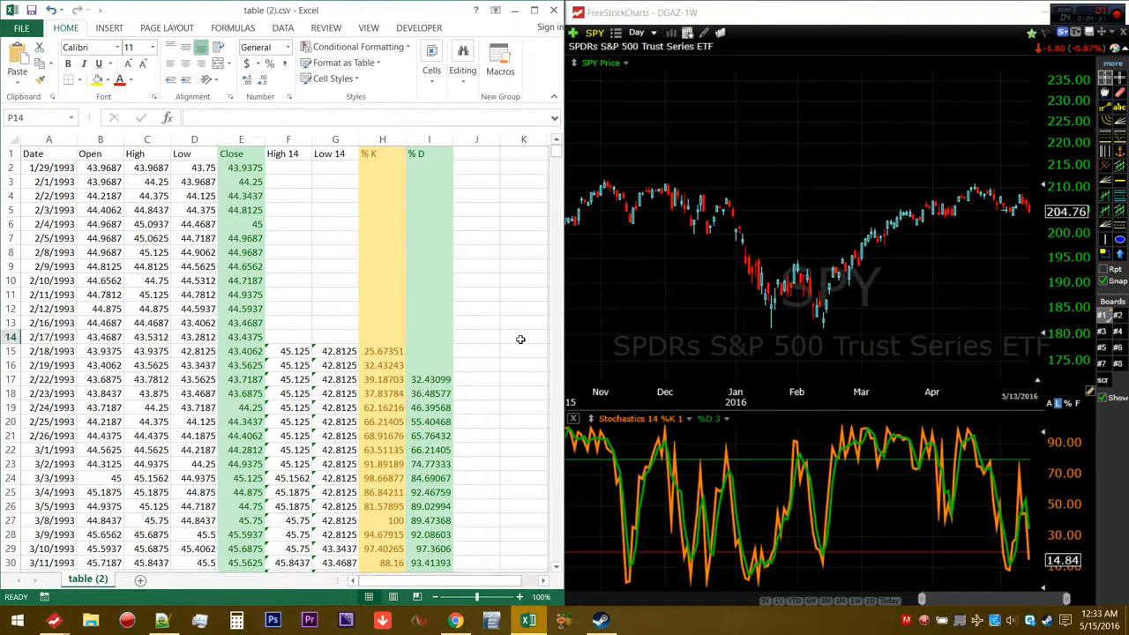
# Go to the last data row, 5/13/2016, in Excel and narrow the FreeStockCharts range to late April through mid-May 2016
pyautogui.click(523, 252)
pyautogui.moveTo(556, 152); pyautogui.dragTo(553, 561)
pyautogui.scroll(-2, 533, 527)
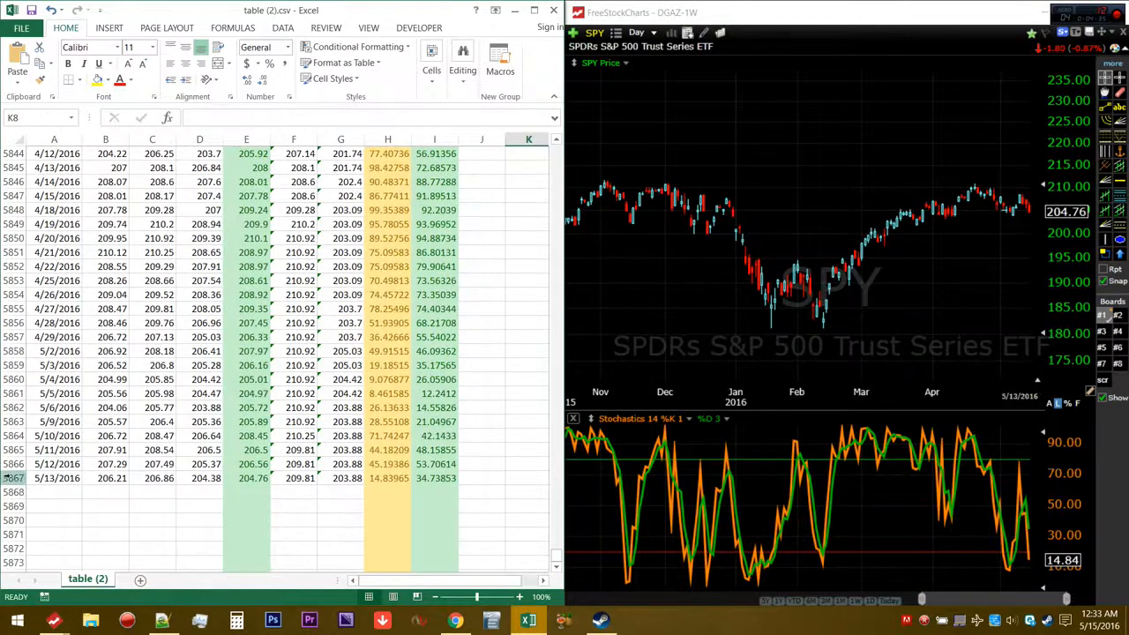
pyautogui.click(10, 478)
pyautogui.moveTo(921, 600); pyautogui.dragTo(1056, 598)
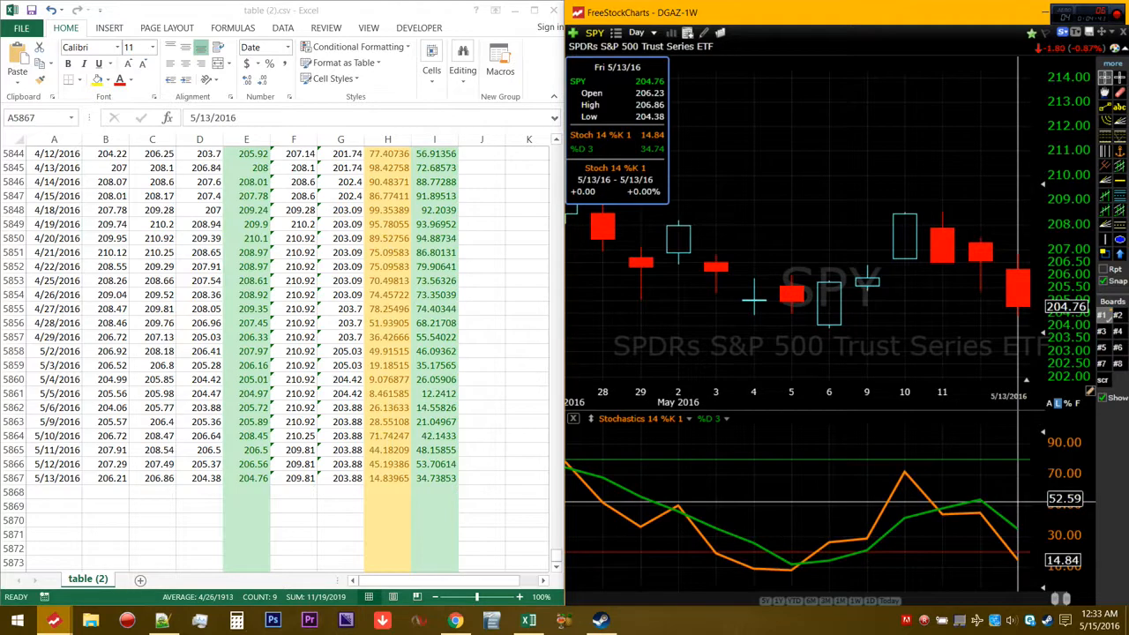
# Compare the 5/13/2016 % K and % D values and their formulas with the chart's stochastics for that date
pyautogui.click(390, 478)
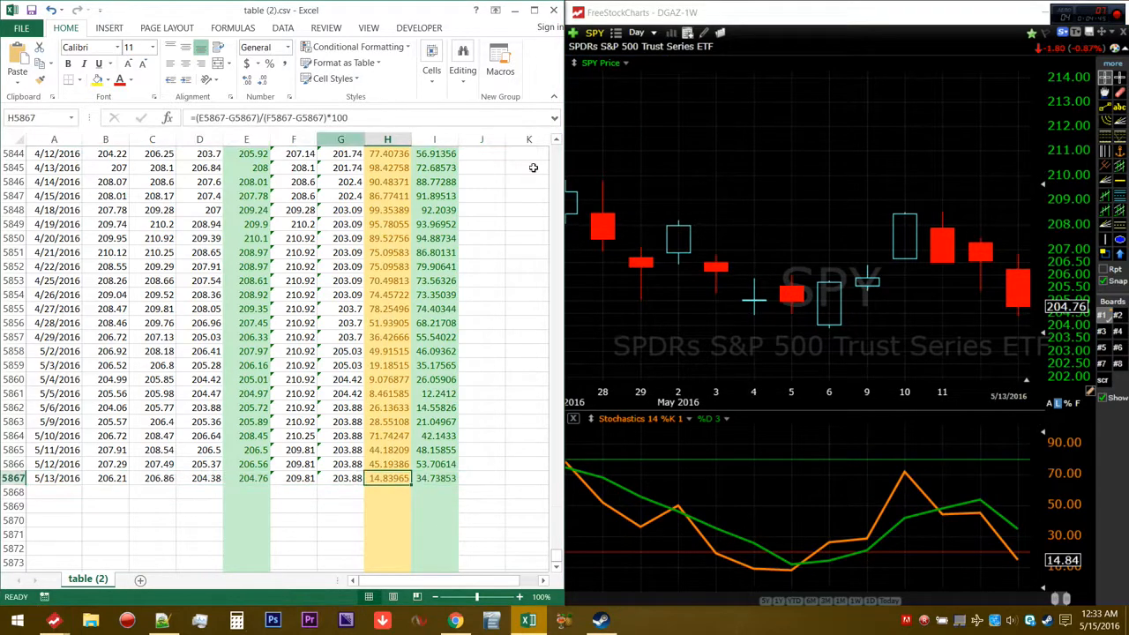
pyautogui.click(1019, 516)
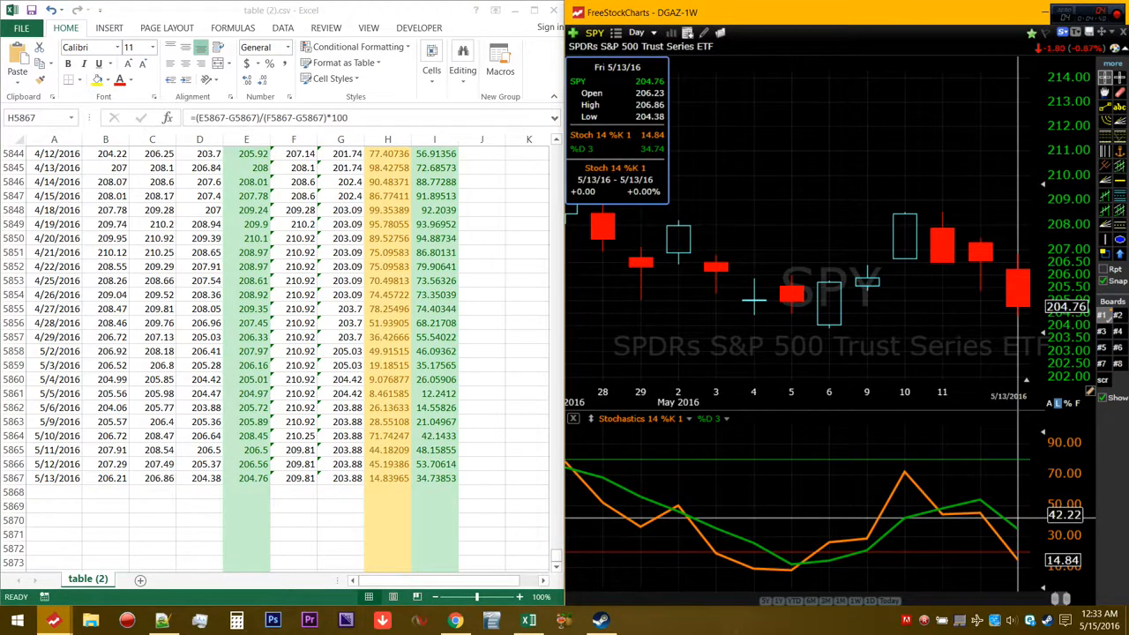
pyautogui.click(394, 477)
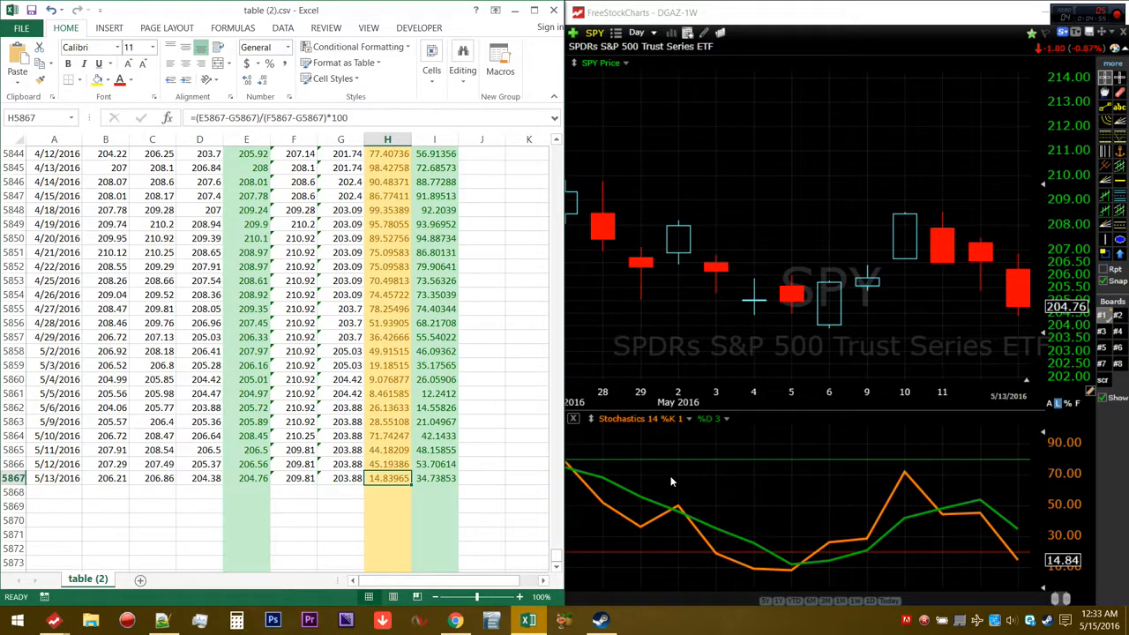
pyautogui.click(1018, 502)
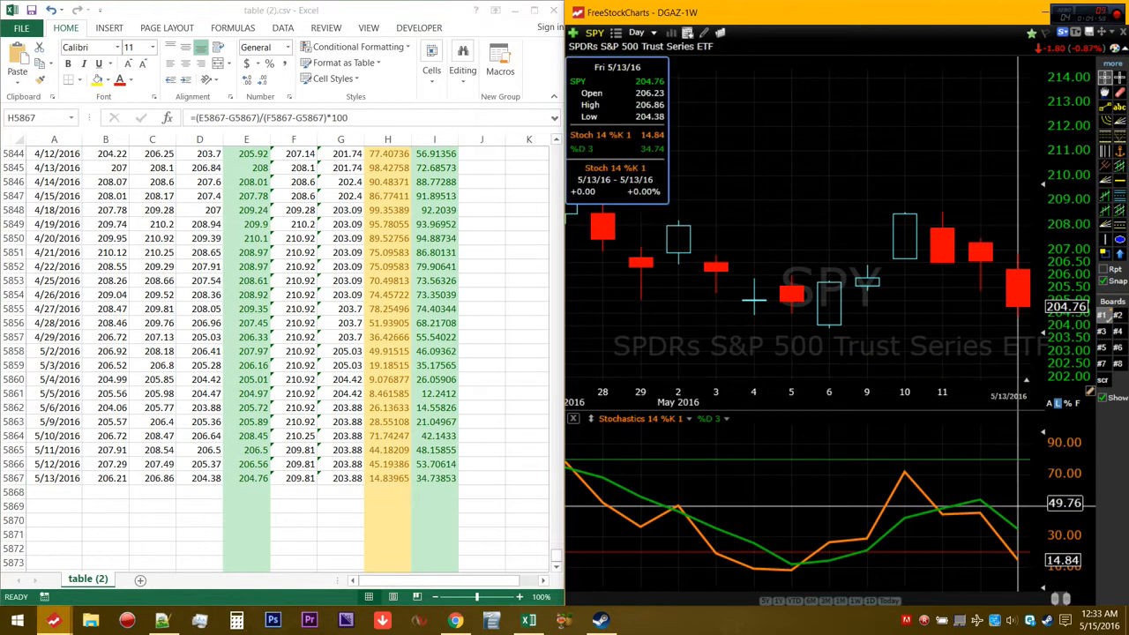
pyautogui.doubleClick(435, 478)
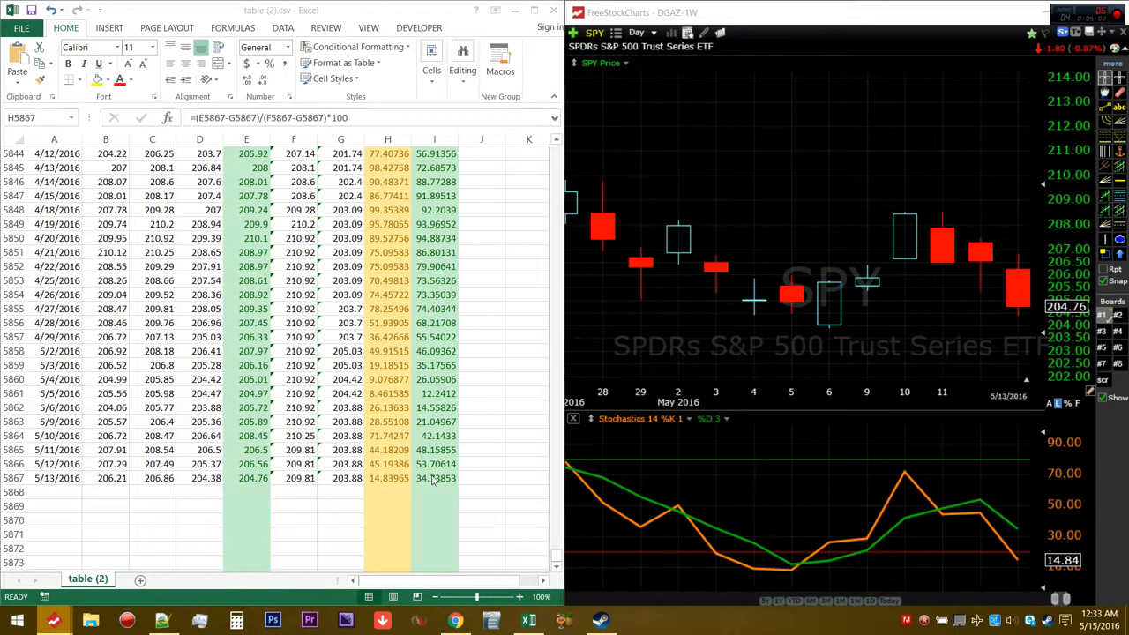
pyautogui.press('Return')
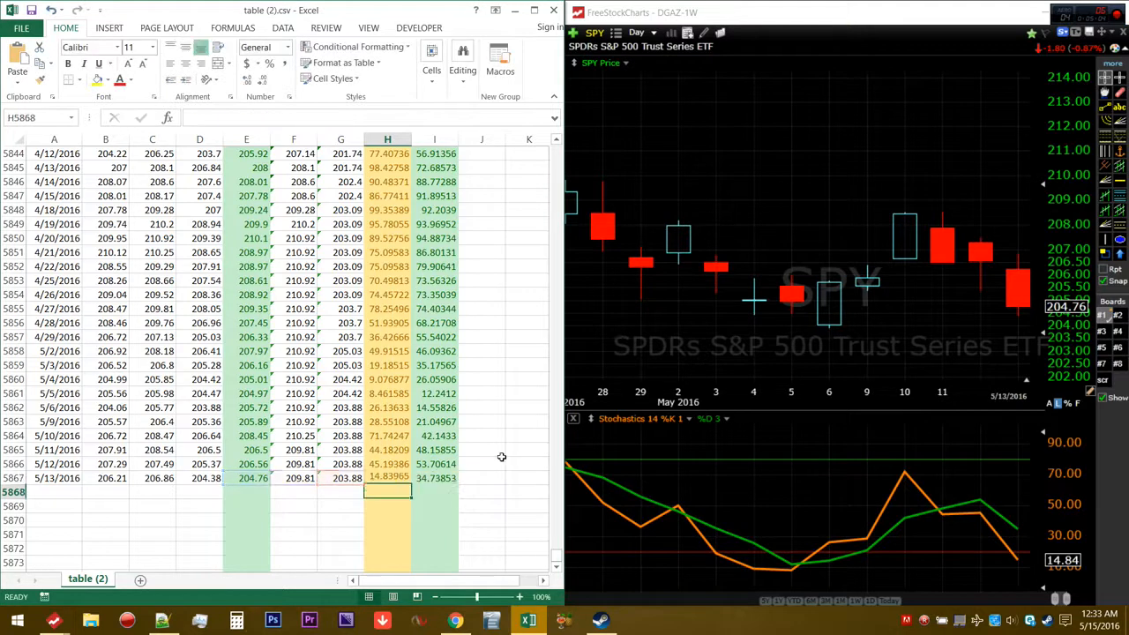
pyautogui.click(449, 479)
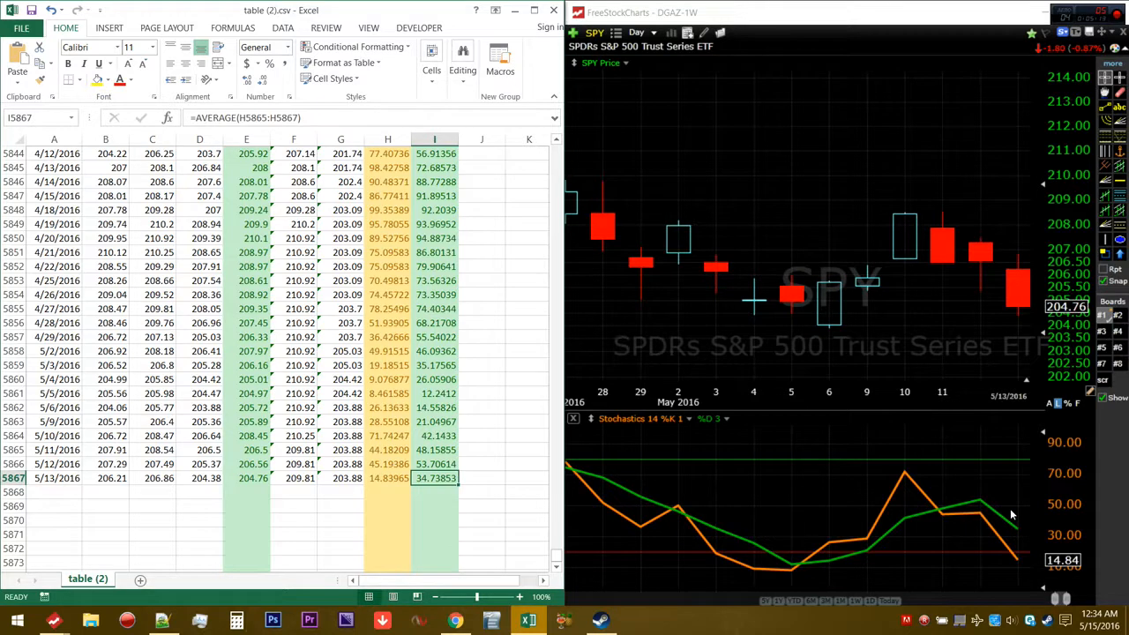
pyautogui.click(1018, 507)
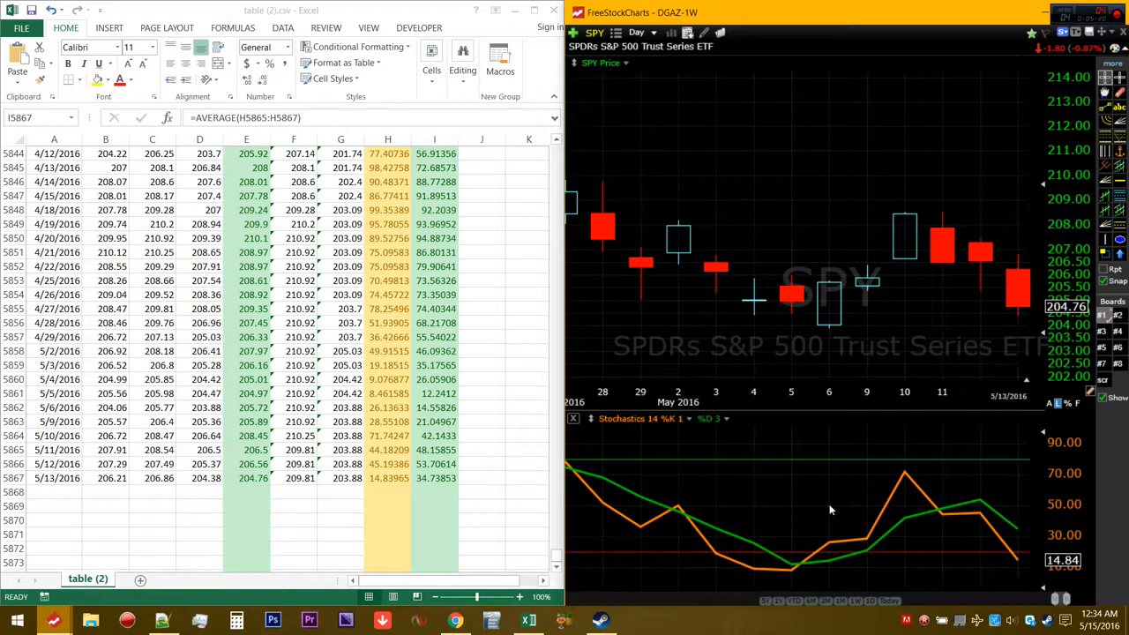
# Mark the 5/5/2016 row from Date to % D with a cell border and compare its stochastic values with the chart
pyautogui.click(791, 489)
pyautogui.click(33, 394)
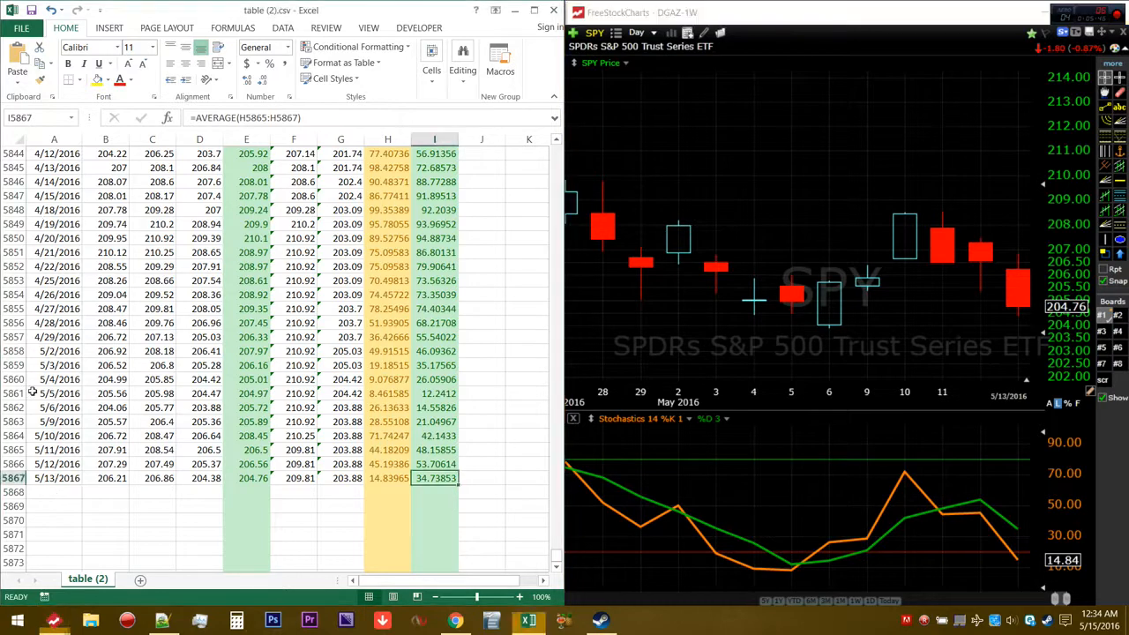
pyautogui.moveTo(46, 394); pyautogui.dragTo(454, 394)
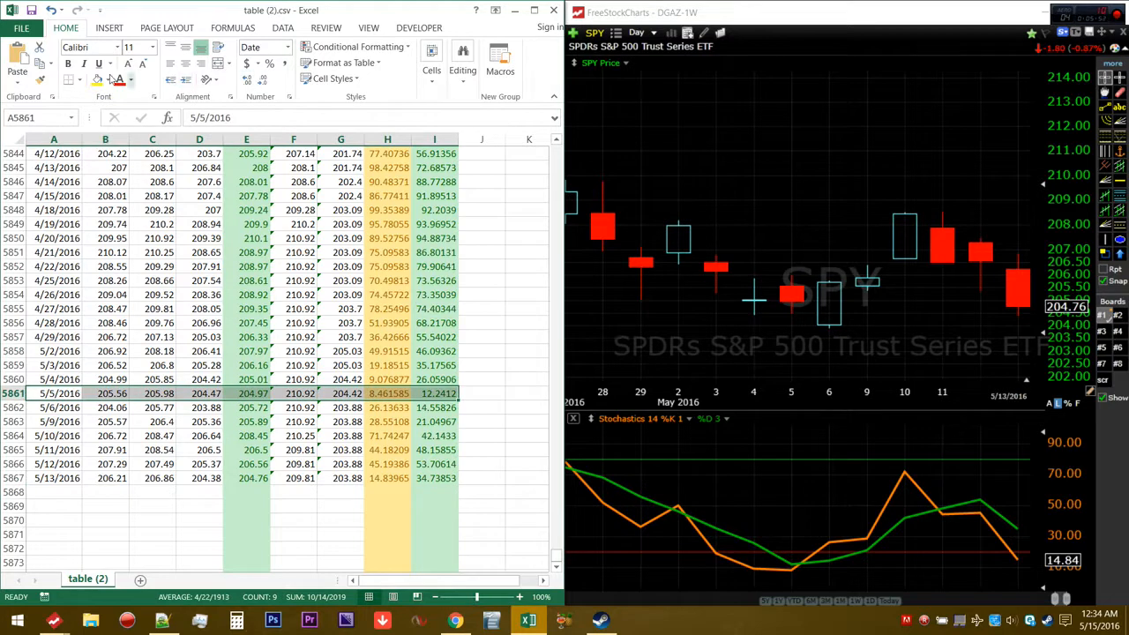
pyautogui.click(68, 80)
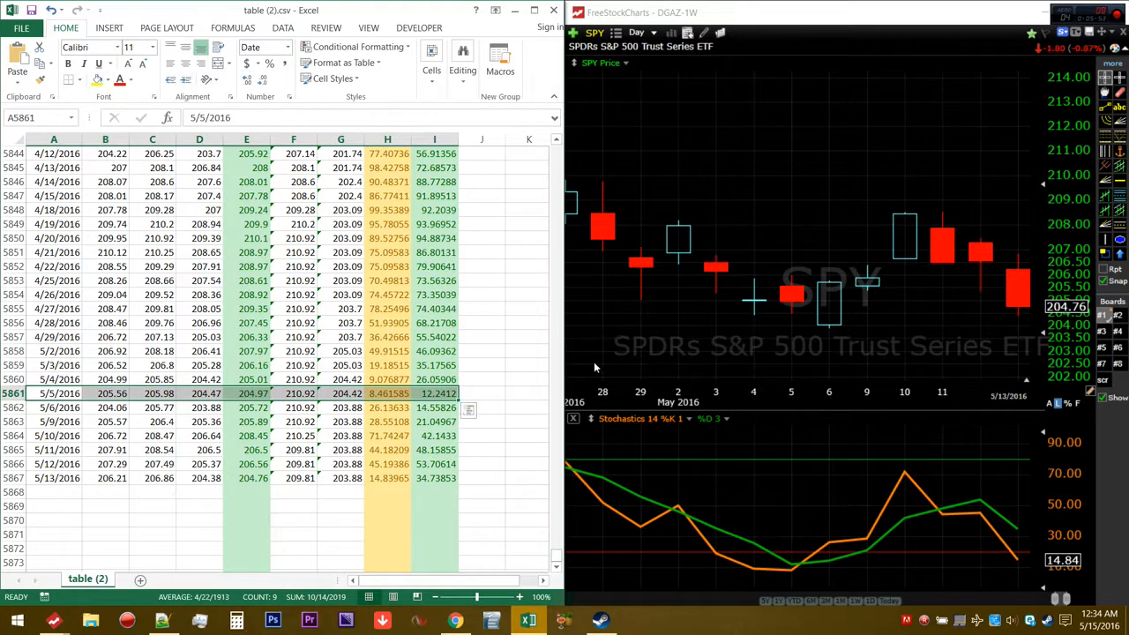
pyautogui.click(393, 394)
pyautogui.click(792, 403)
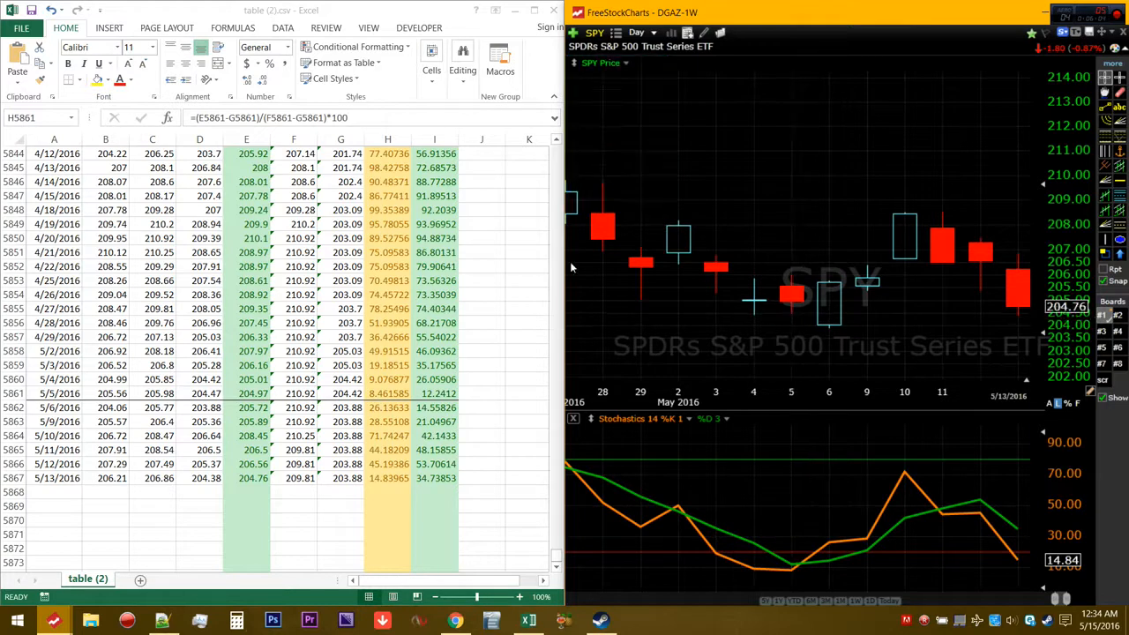
# Maximize the Excel window and return to the first rows of the sheet
pyautogui.click(426, 6)
pyautogui.doubleClick(426, 6)
pyautogui.moveTo(1121, 556); pyautogui.dragTo(1122, 146)
pyautogui.click(705, 263)
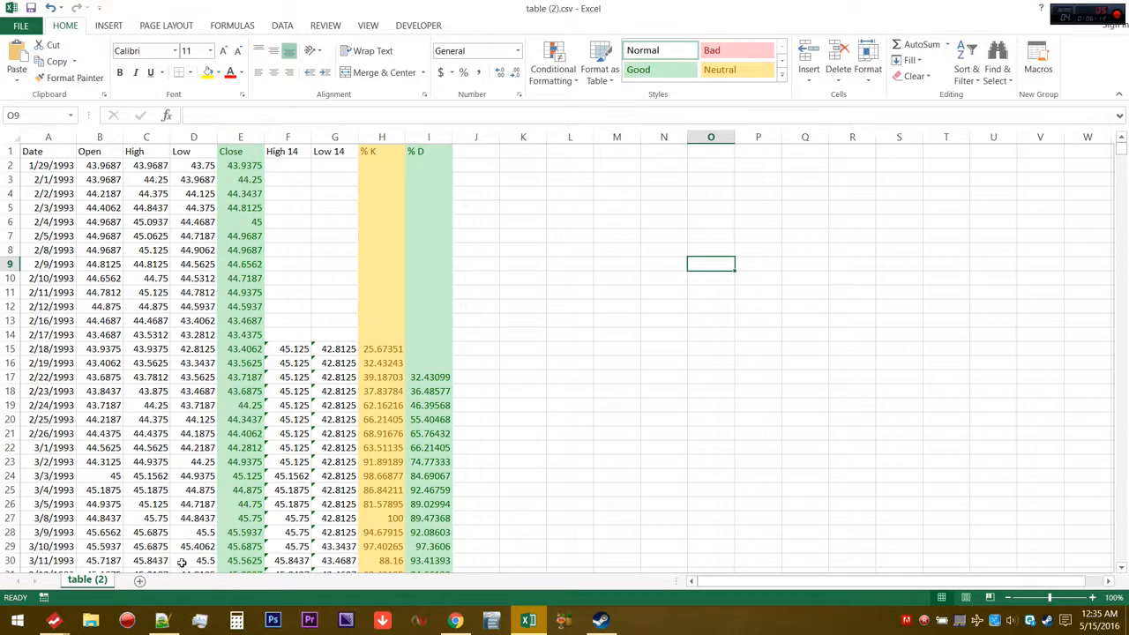
# Review the stochastic formula in the Notepad++ notes and compare it with the cell references of the % K formula in H15
pyautogui.click(172, 620)
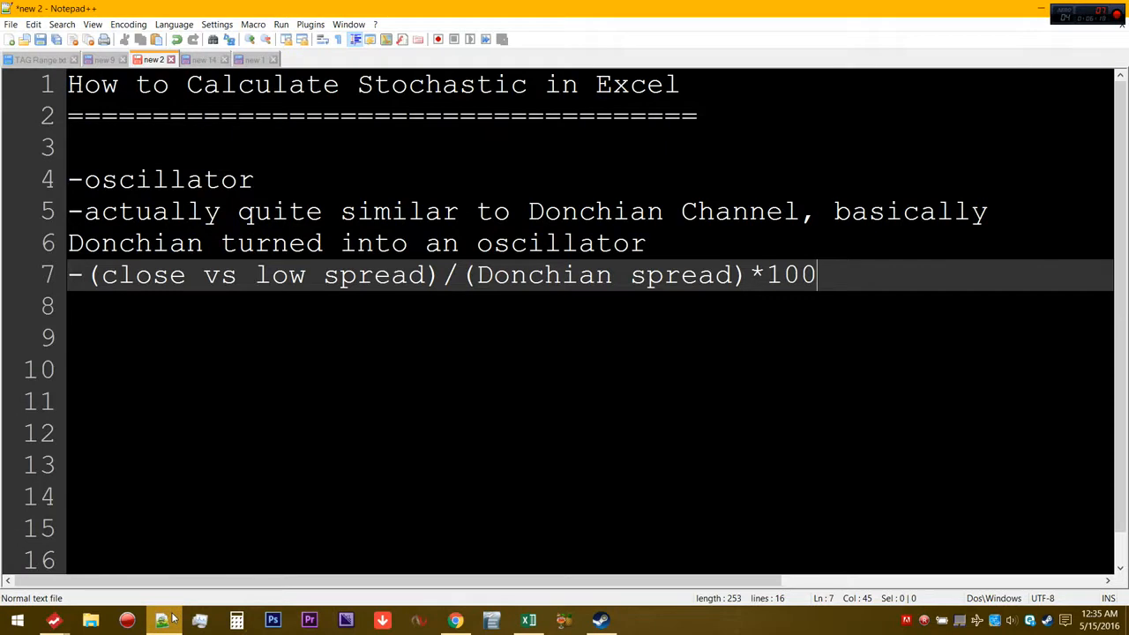
pyautogui.click(1040, 9)
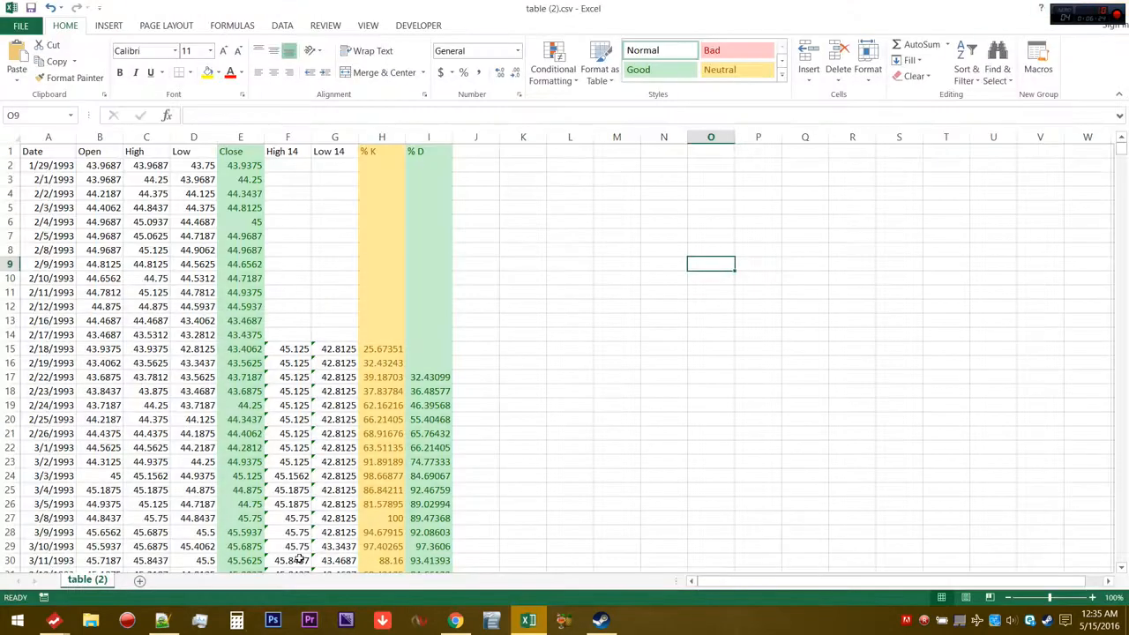
pyautogui.click(393, 350)
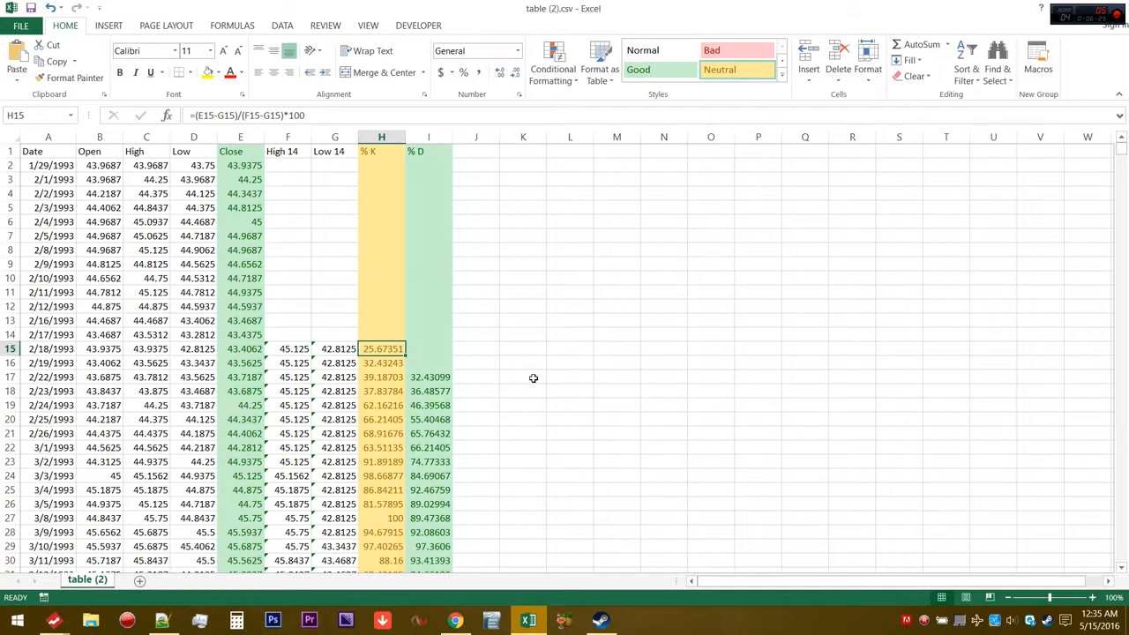
pyautogui.doubleClick(375, 350)
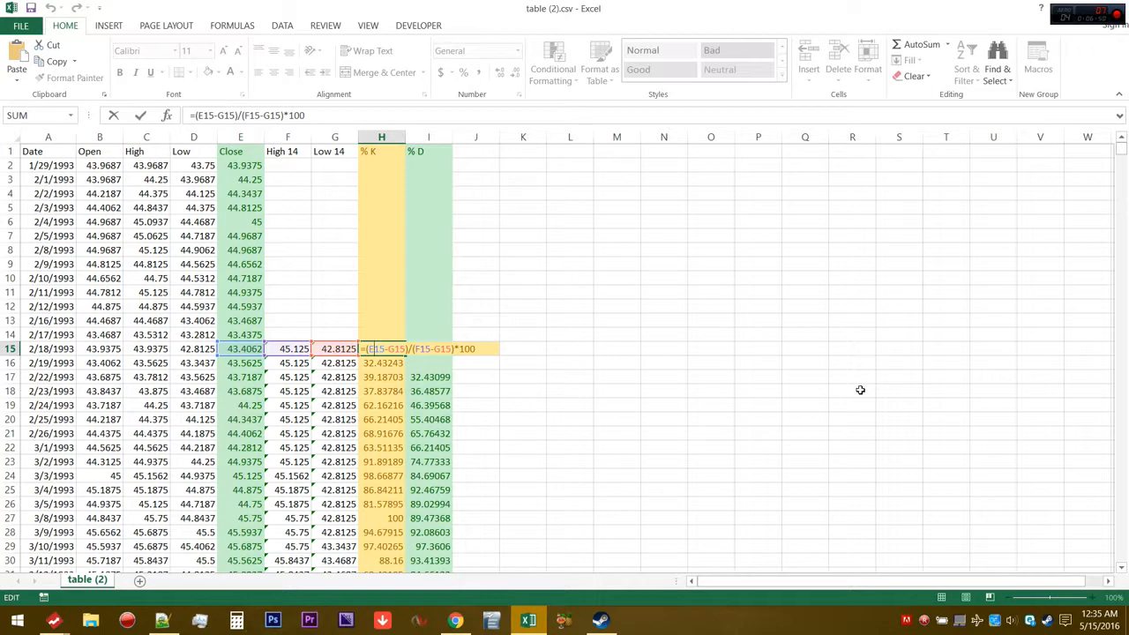
pyautogui.press('Return')
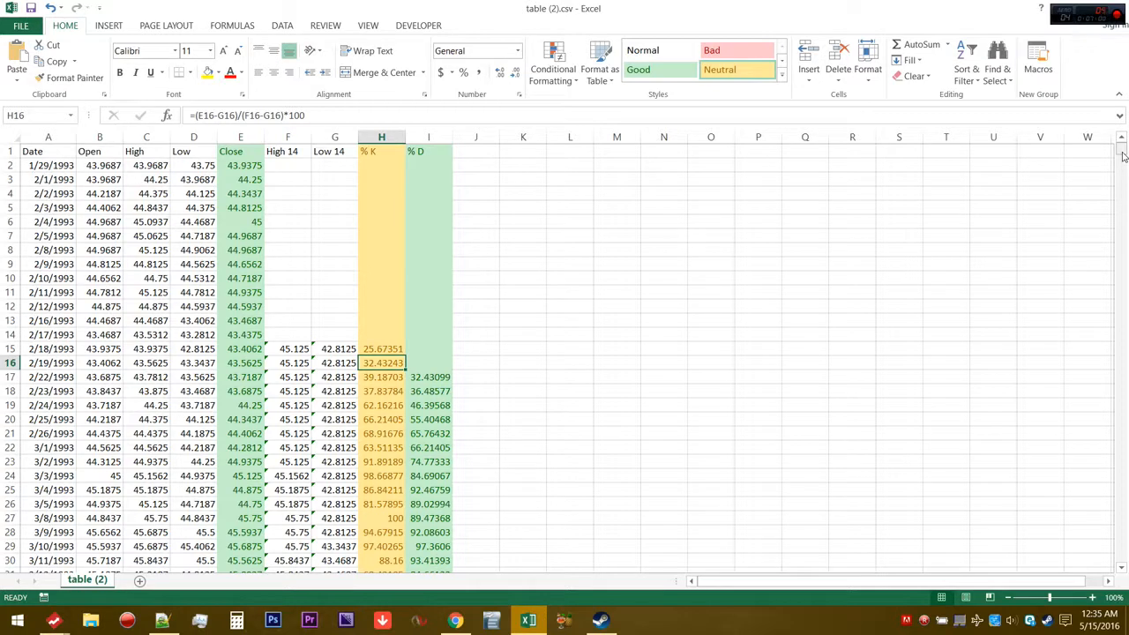
pyautogui.moveTo(1123, 156); pyautogui.dragTo(1122, 117)
pyautogui.click(831, 295)
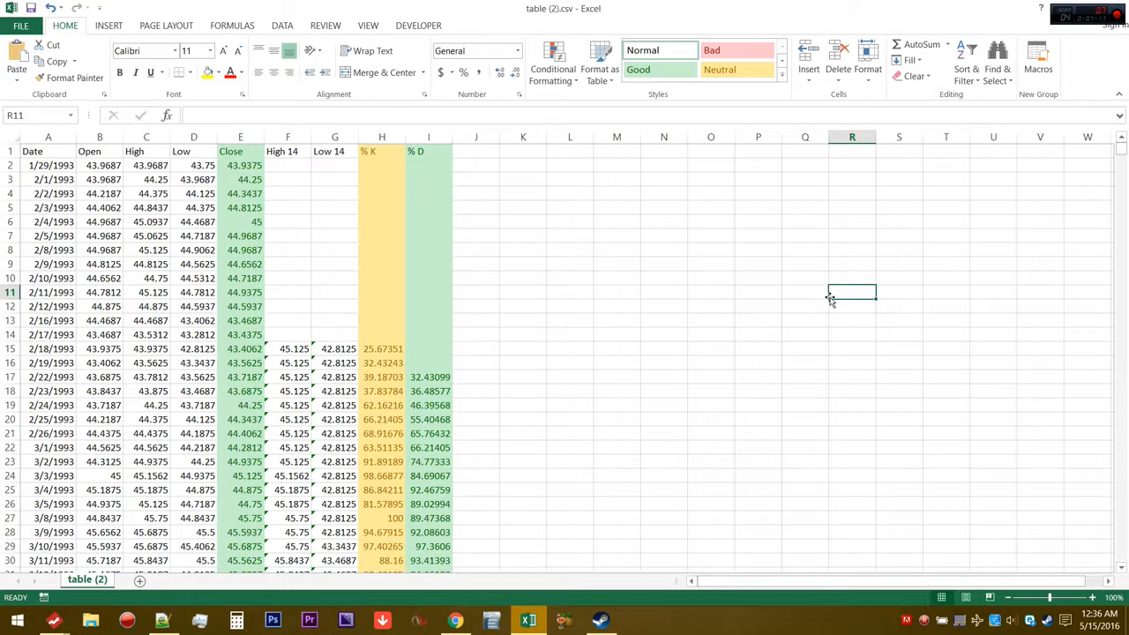